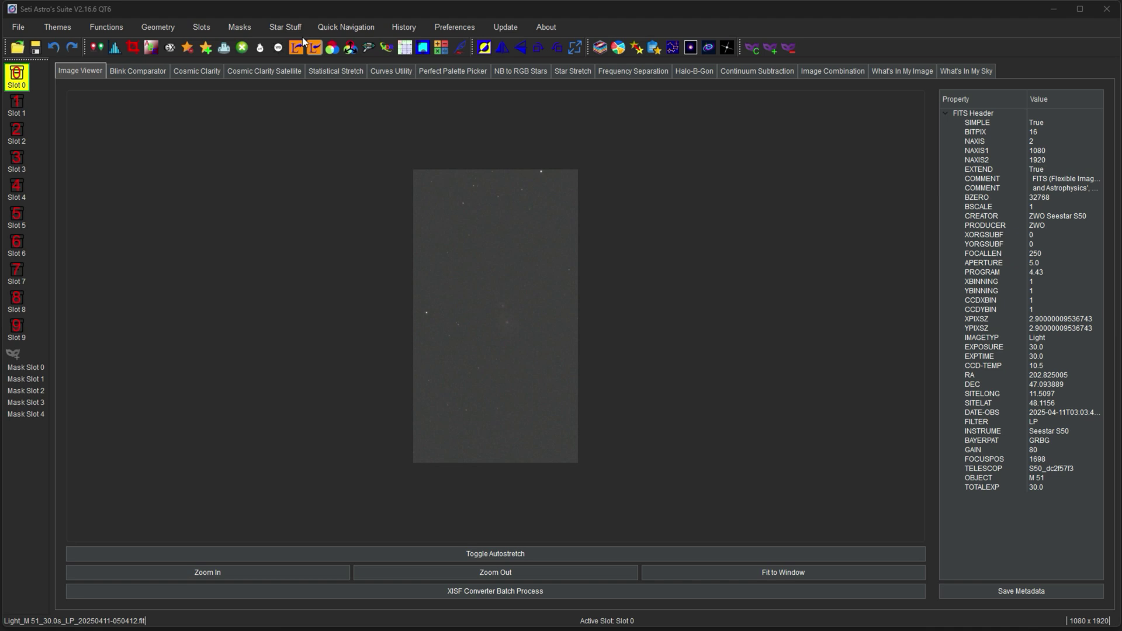
Step: Open Mosaic Master from the Star Stuff menu
{"action": "left_click", "coordinate": [290, 27]}
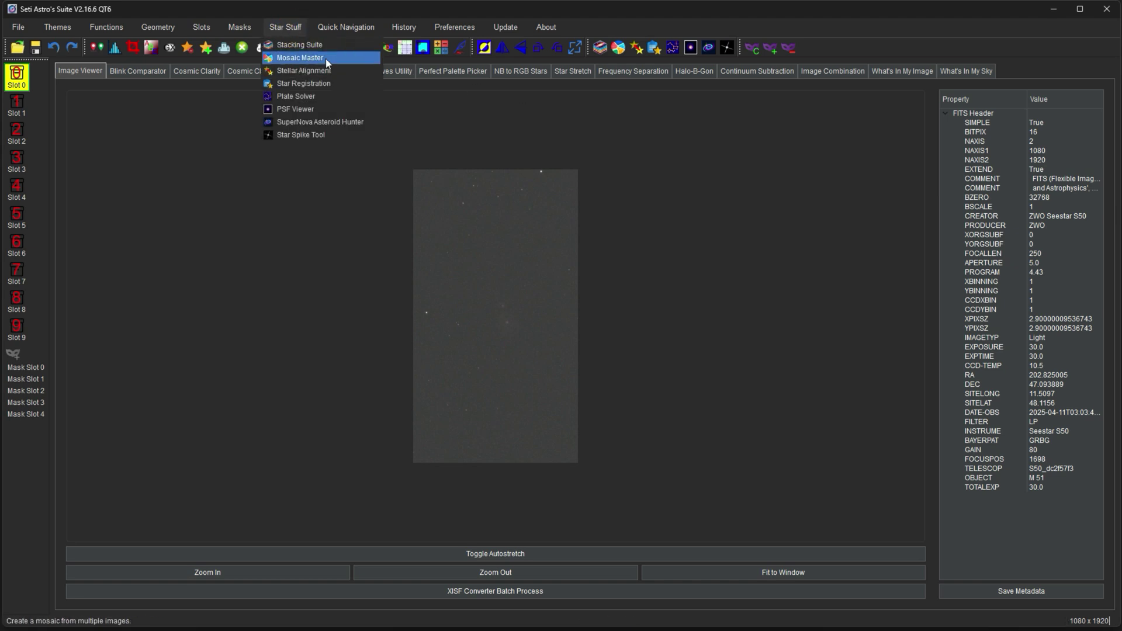
{"action": "left_click", "coordinate": [618, 47]}
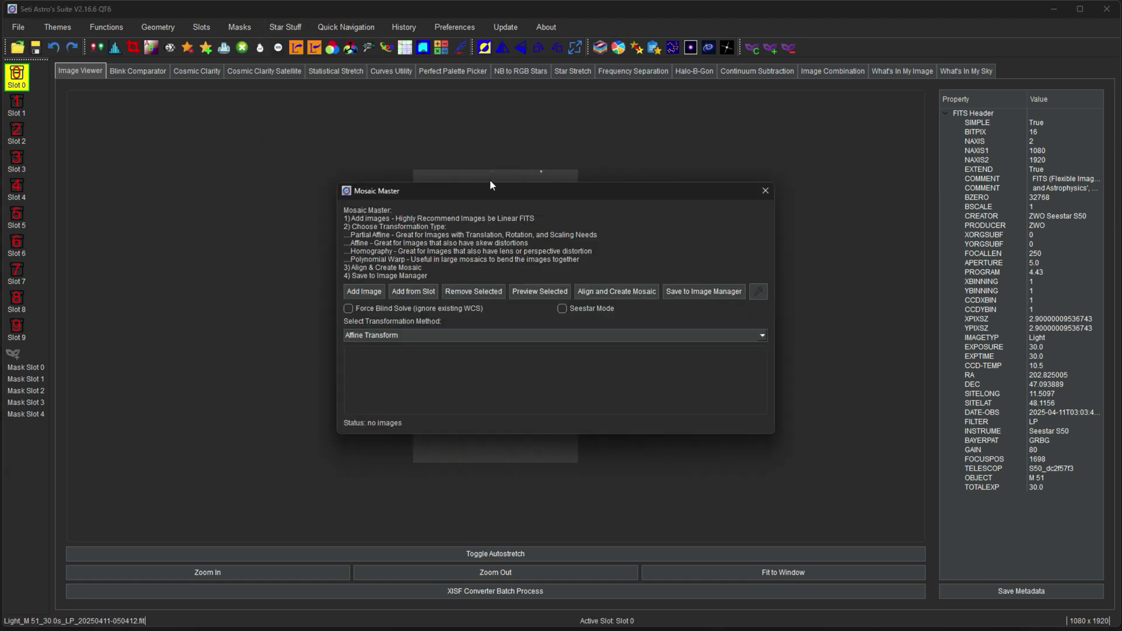
Step: Drag the Mosaic Master window to the upper-left corner so the image is uncovered
{"action": "left_click_drag", "start_coordinate": [490, 185], "coordinate": [294, 110]}
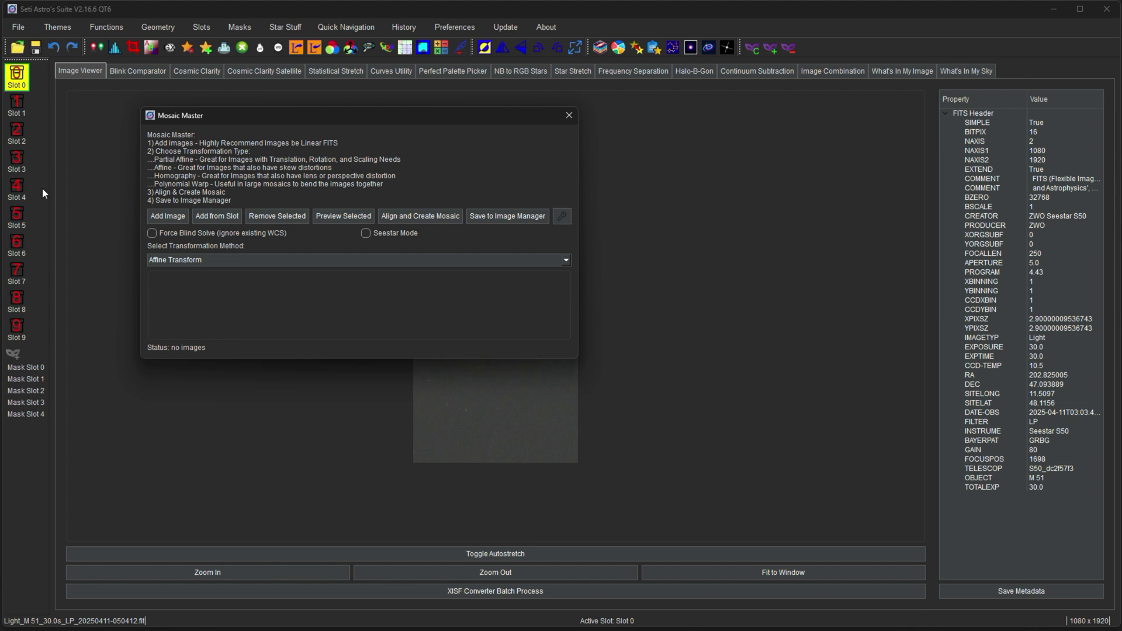
Step: Show Mosaic Master Settings (200 stars, FWHM 4.00, Sigma 3.00, degree 3) beside the mosaic window
{"action": "left_click", "coordinate": [559, 219]}
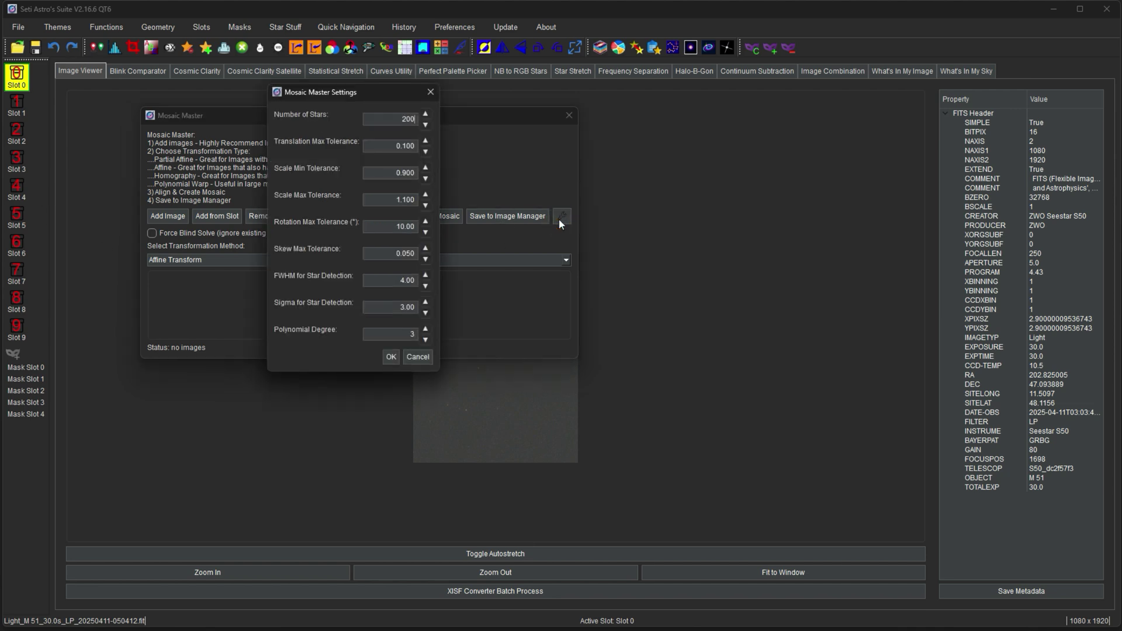
{"action": "left_click_drag", "start_coordinate": [347, 92], "coordinate": [691, 116]}
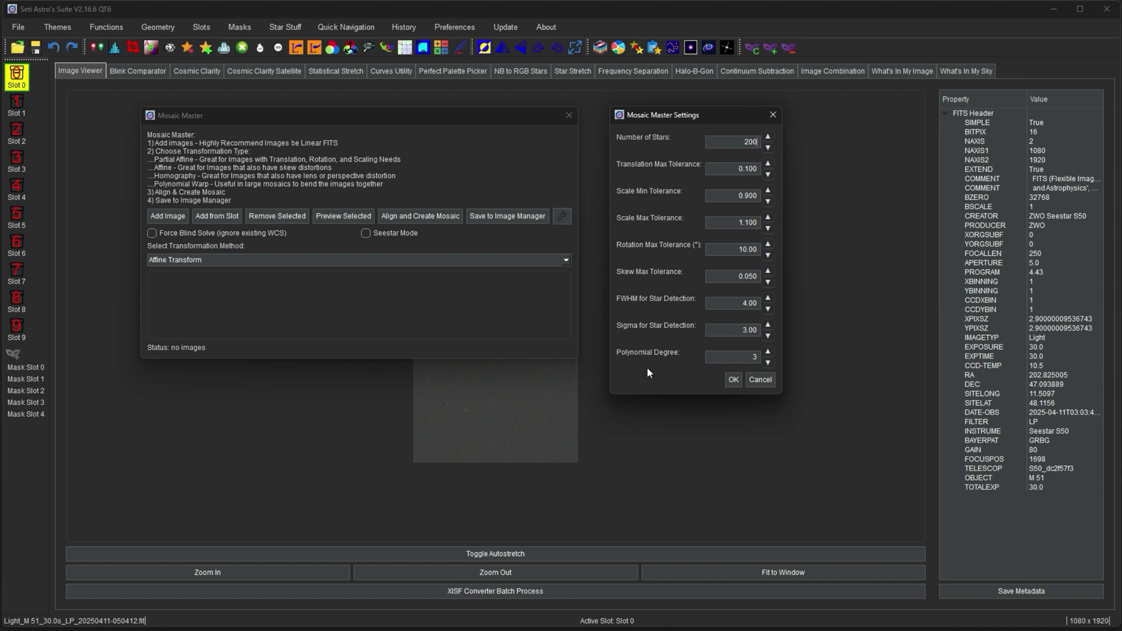
Step: Cancel the Mosaic Master Settings dialog, leaving every value unchanged
{"action": "left_click", "coordinate": [759, 381]}
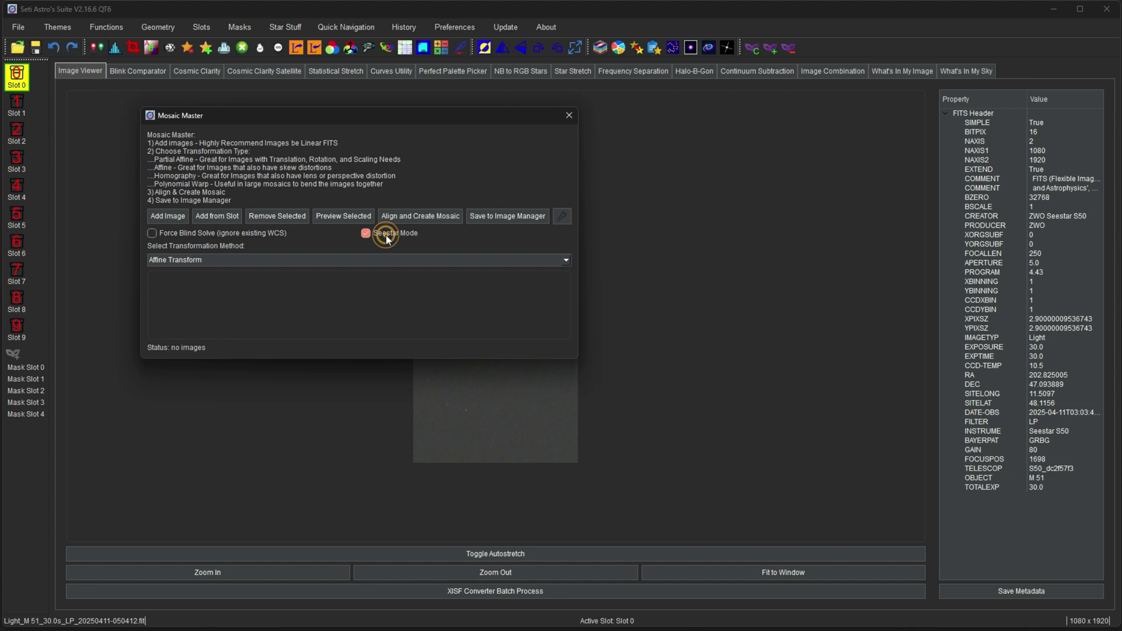
Step: Turn off Seestar Mode and add caliha1.tif and caliha2.tif from Python Code to the mosaic list
{"action": "left_click", "coordinate": [386, 234]}
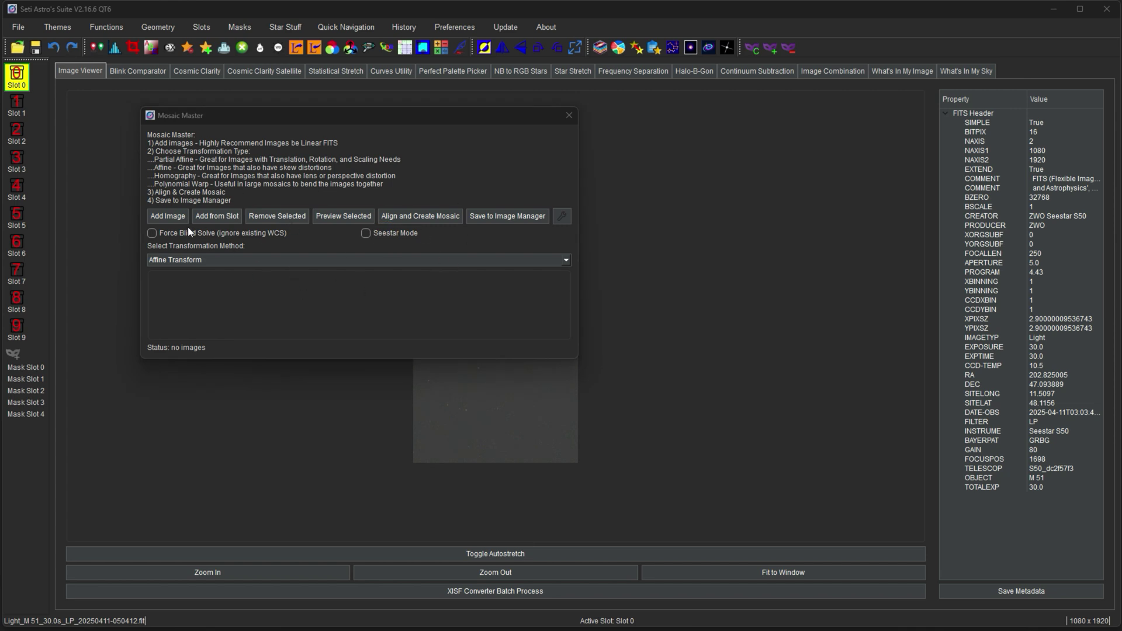
{"action": "left_click", "coordinate": [175, 216]}
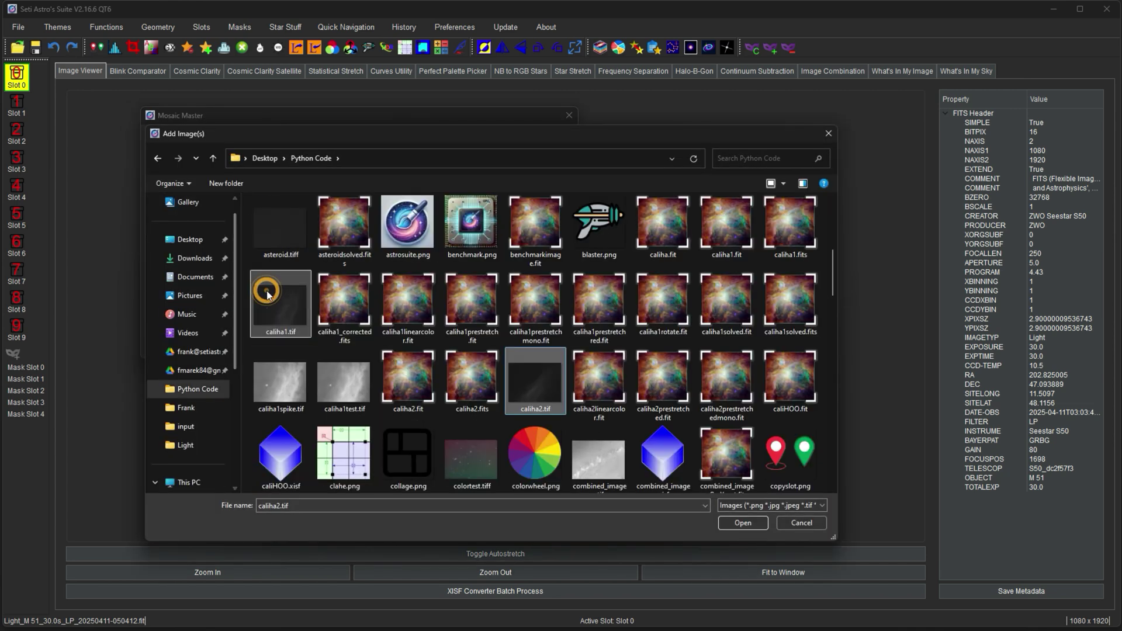
{"action": "left_click", "coordinate": [729, 473], "text": "ctrl"}
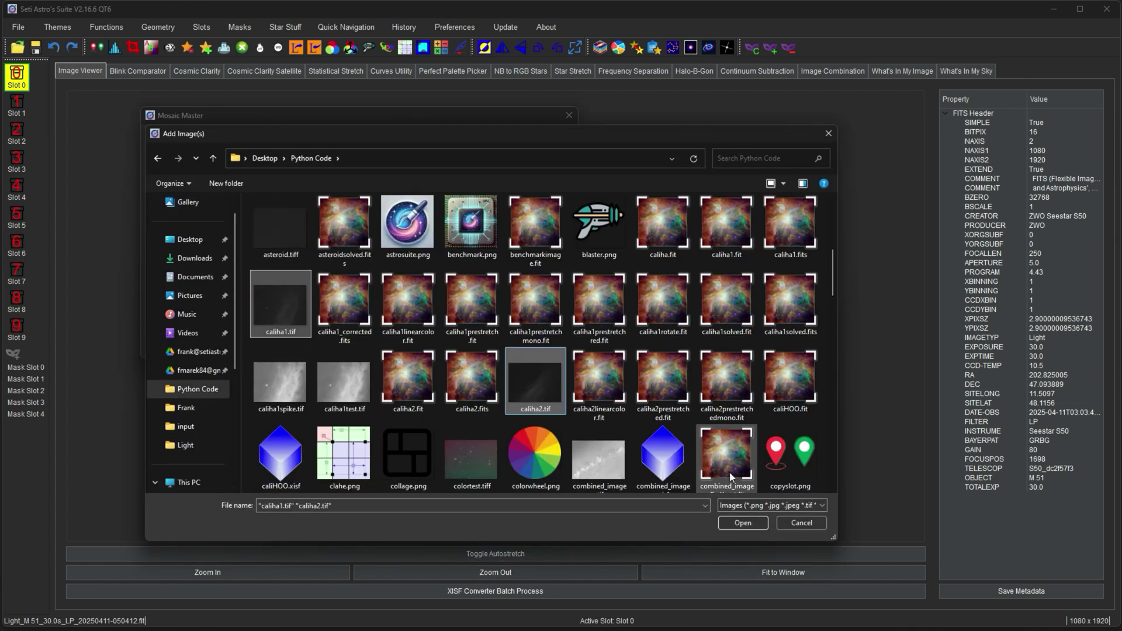
{"action": "left_click", "coordinate": [742, 523]}
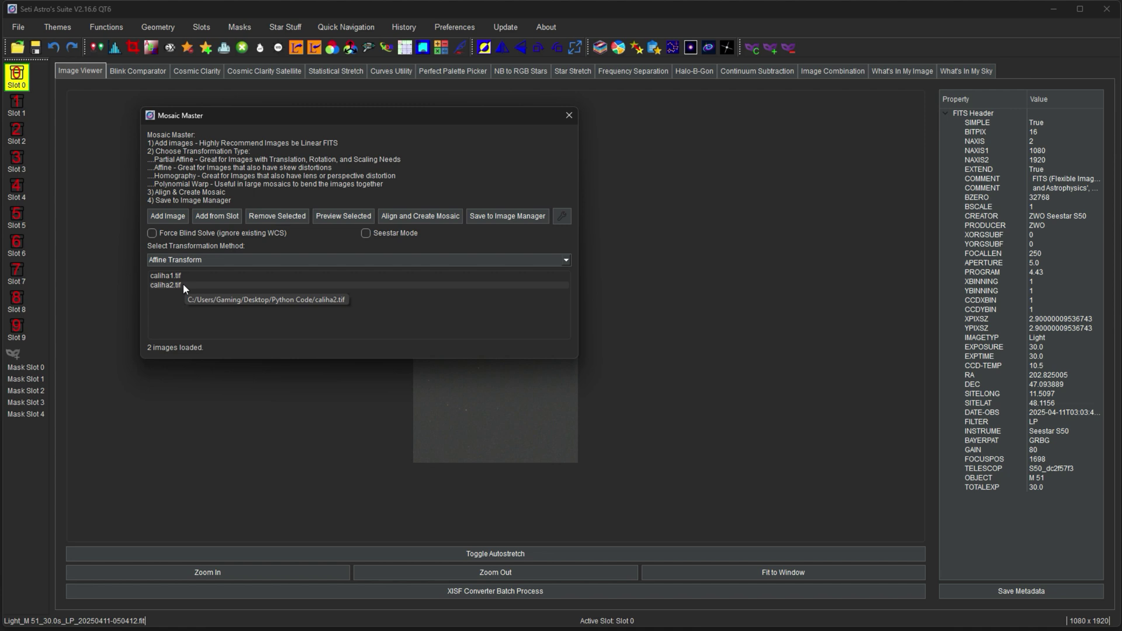
{"action": "left_click", "coordinate": [184, 283]}
{"action": "left_click", "coordinate": [337, 216]}
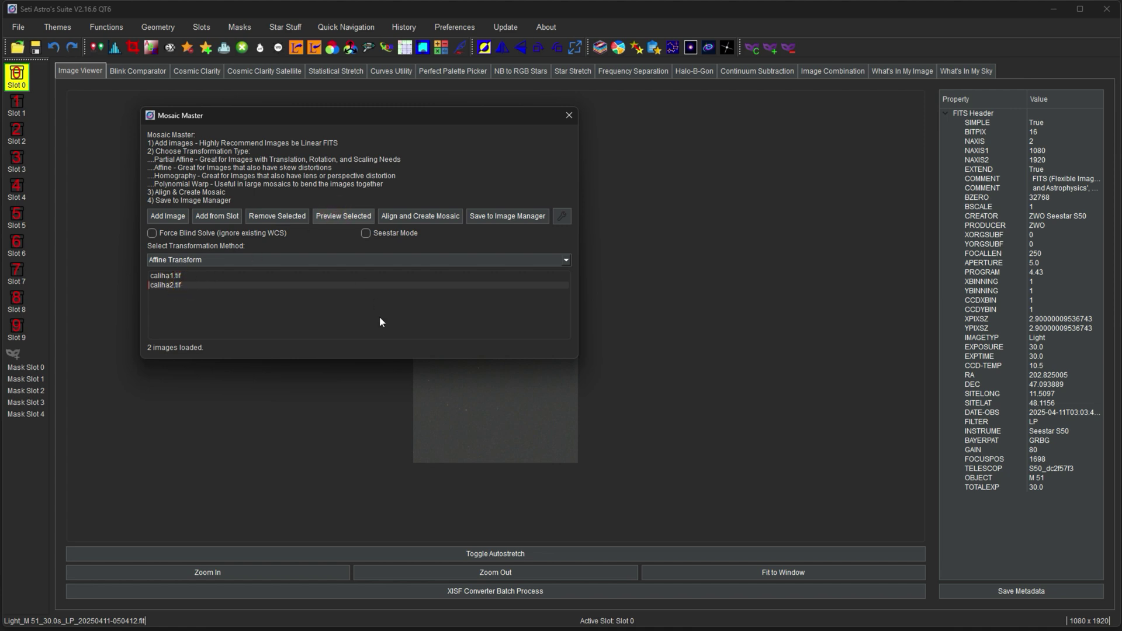
{"action": "left_click", "coordinate": [377, 249]}
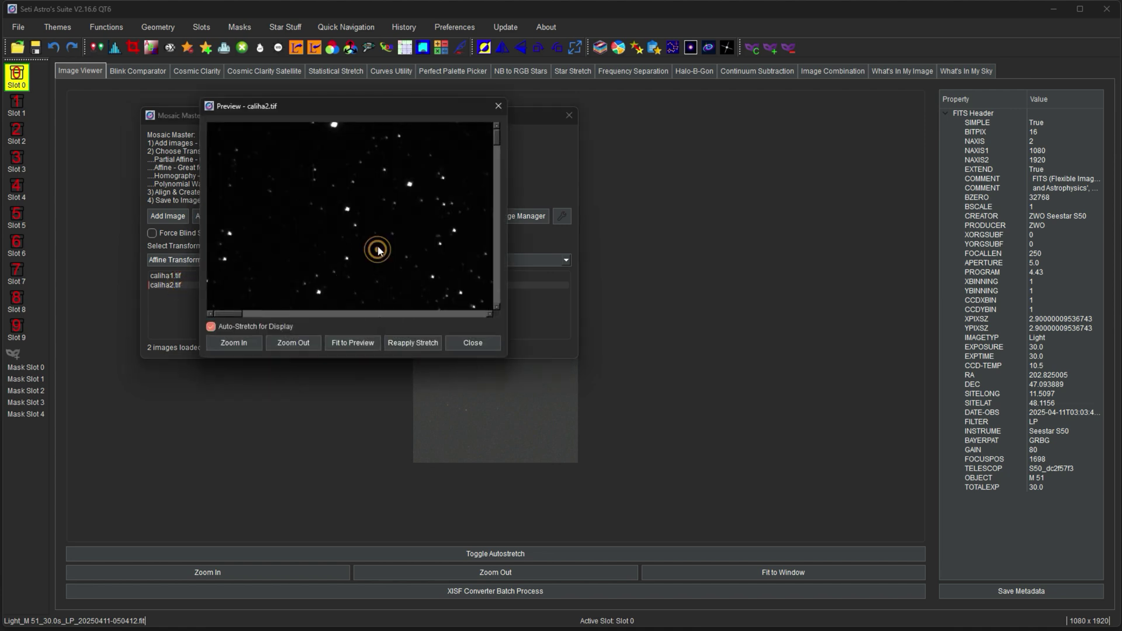
{"action": "left_click", "coordinate": [360, 243]}
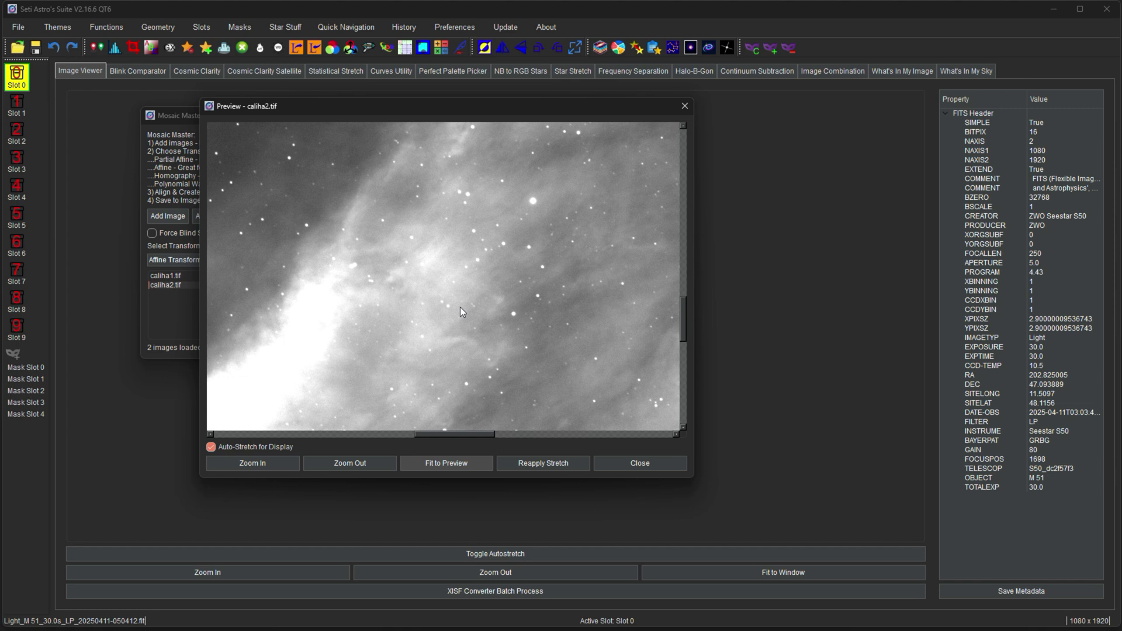
{"action": "left_click", "coordinate": [451, 368]}
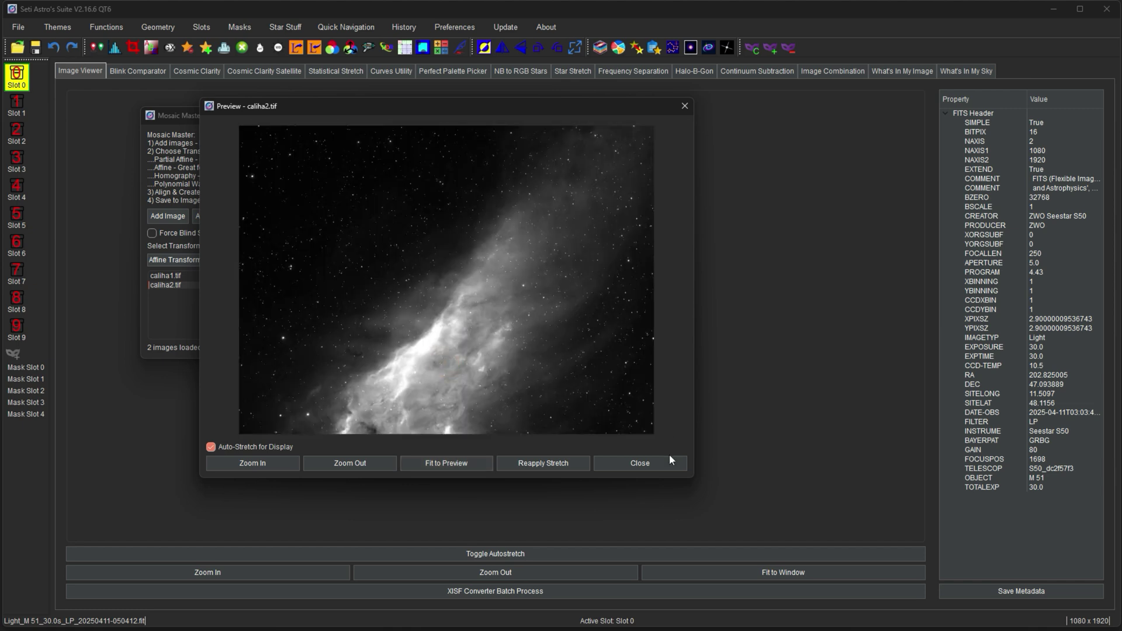
{"action": "left_click", "coordinate": [649, 464]}
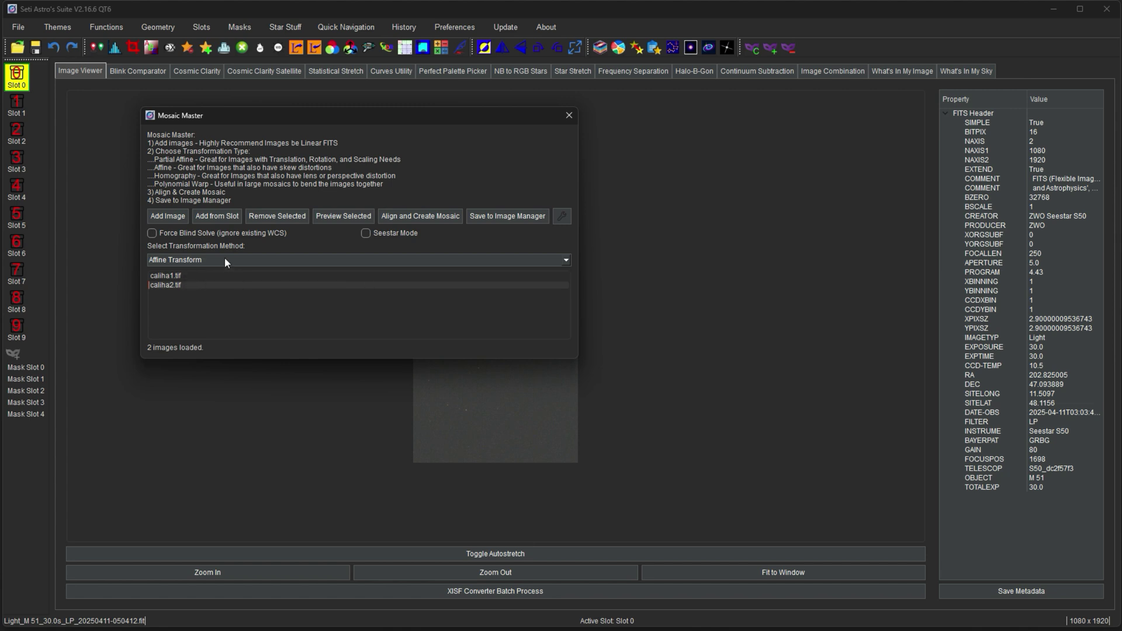
Step: Align the two images into a mosaic and enlarge the Incremental Mosaic preview window
{"action": "left_click", "coordinate": [440, 221]}
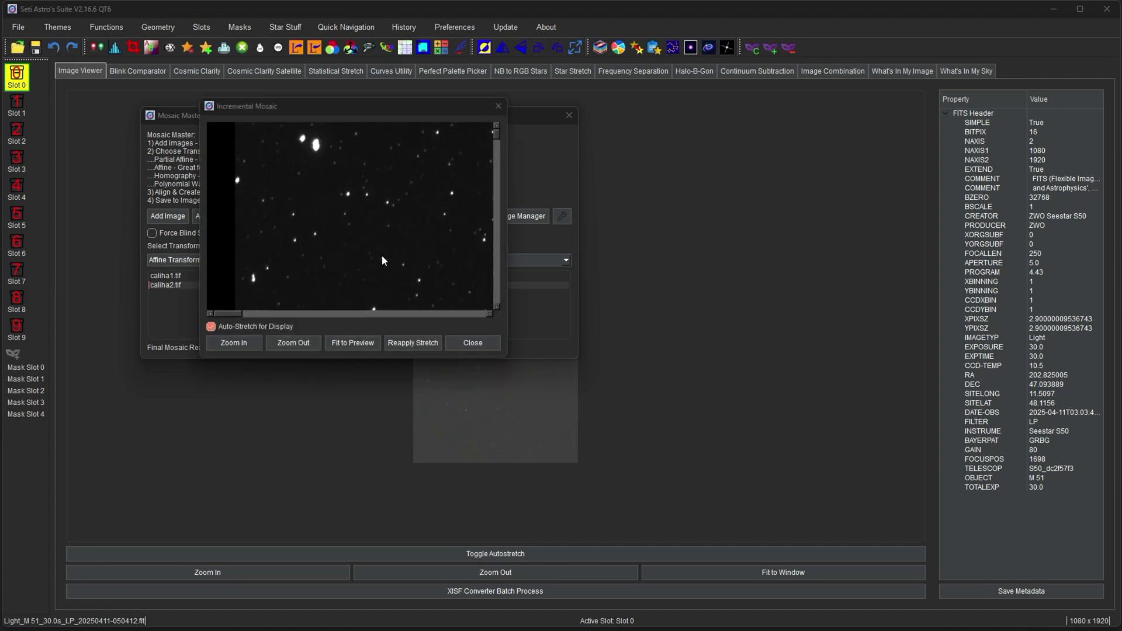
{"action": "left_click", "coordinate": [508, 353]}
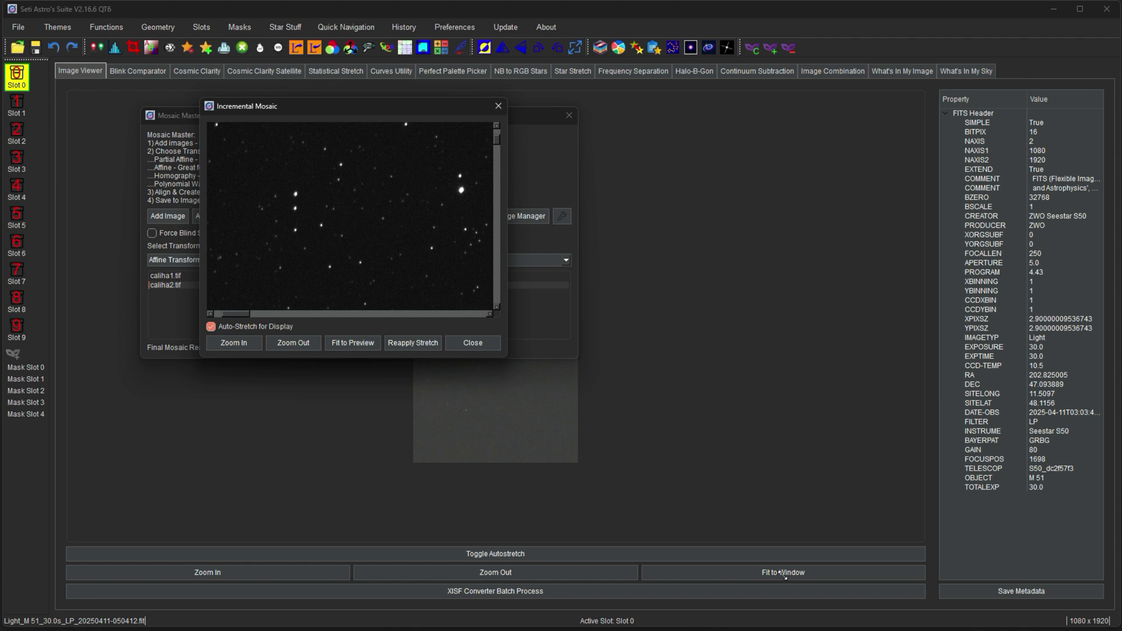
{"action": "left_click_drag", "start_coordinate": [787, 576], "coordinate": [808, 604]}
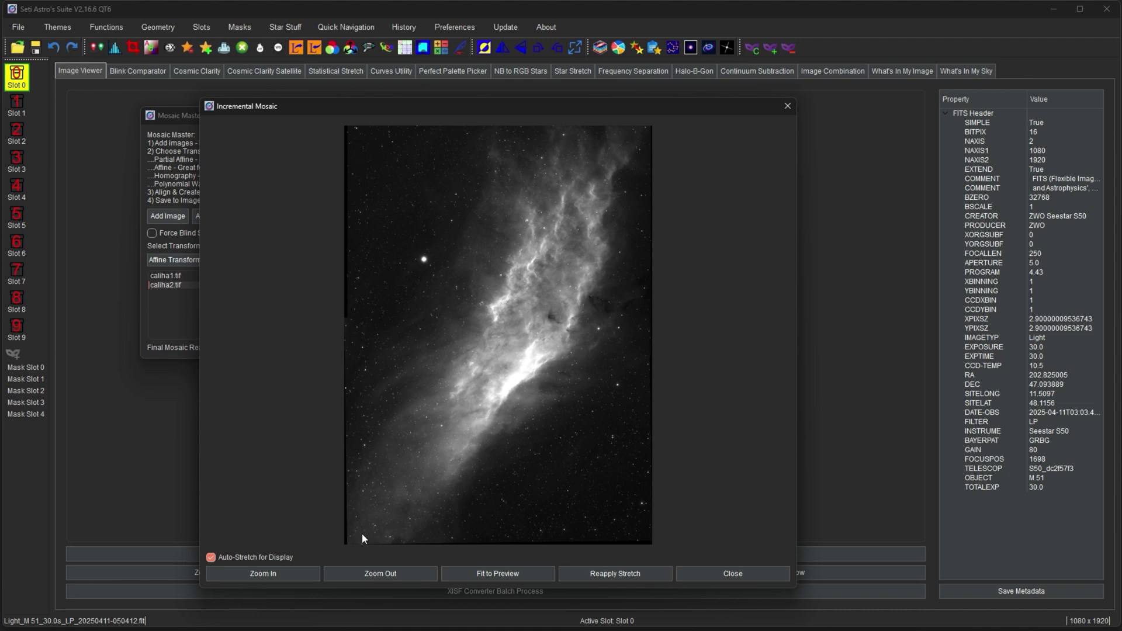
Step: Zoom into the mosaic and pan across the nebula to check the panel seam and dark hole
{"action": "left_click", "coordinate": [239, 575]}
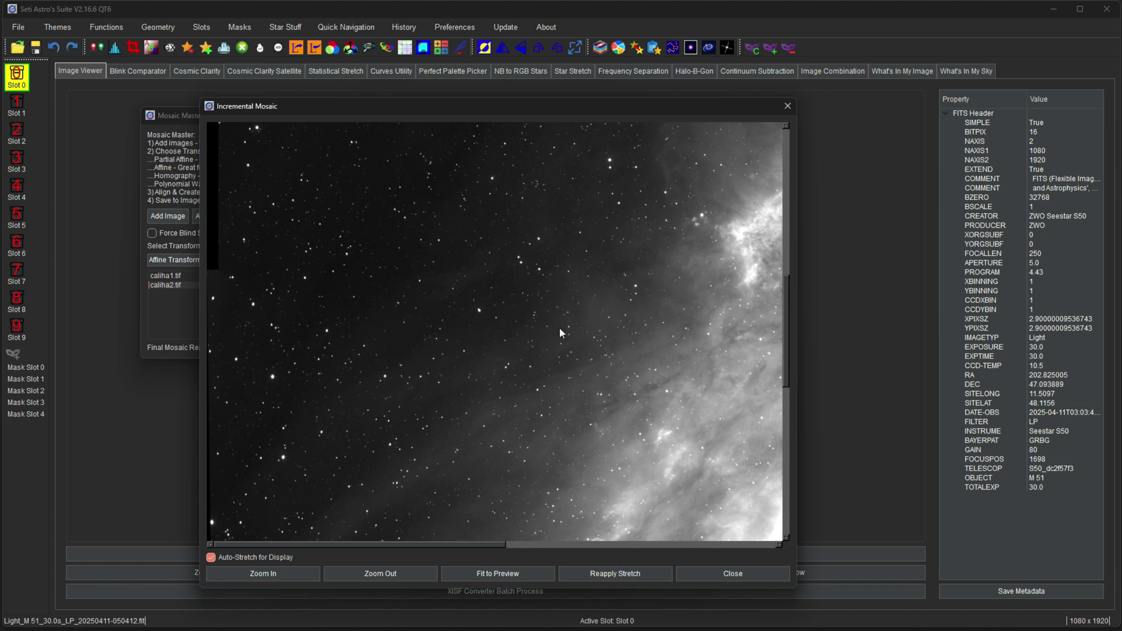
{"action": "left_click_drag", "start_coordinate": [560, 328], "coordinate": [409, 328]}
{"action": "left_click_drag", "start_coordinate": [592, 340], "coordinate": [433, 350]}
{"action": "left_click_drag", "start_coordinate": [631, 353], "coordinate": [493, 214]}
{"action": "left_click_drag", "start_coordinate": [529, 334], "coordinate": [532, 243]}
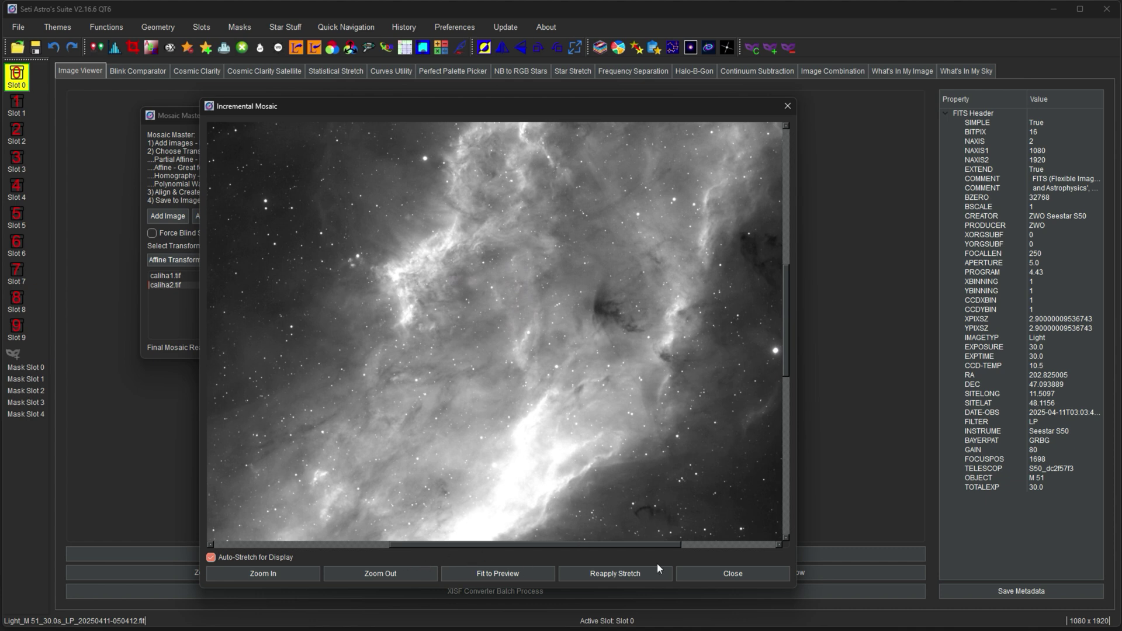
Step: Close the preview, send the 4637 x 6297 mosaic to Slot 0, and close Mosaic Master
{"action": "left_click", "coordinate": [738, 572]}
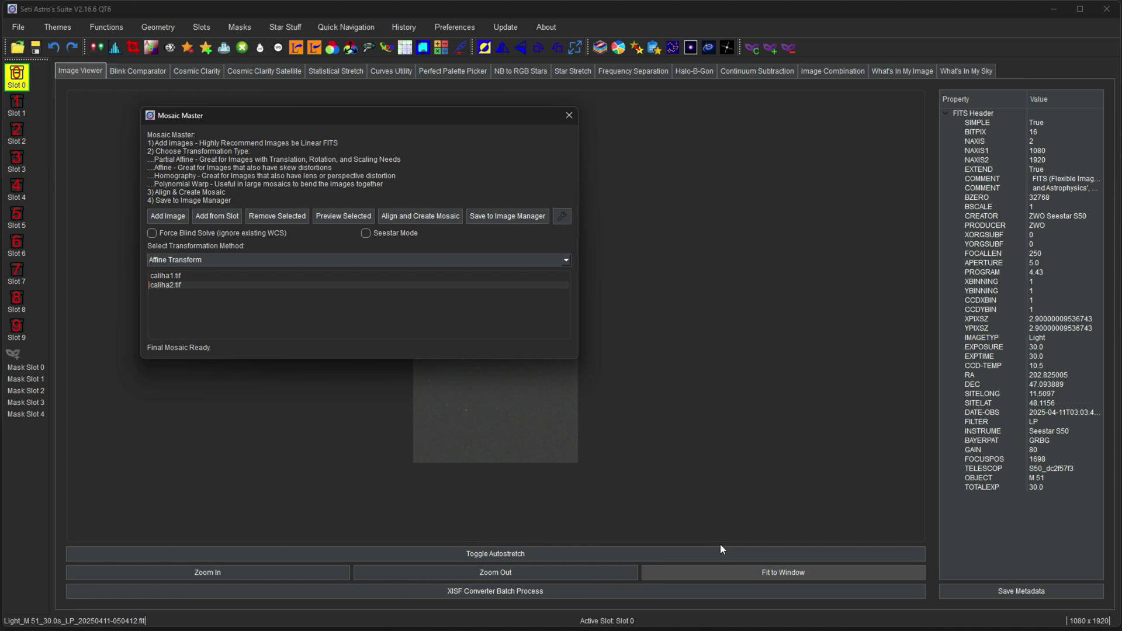
{"action": "left_click", "coordinate": [507, 218]}
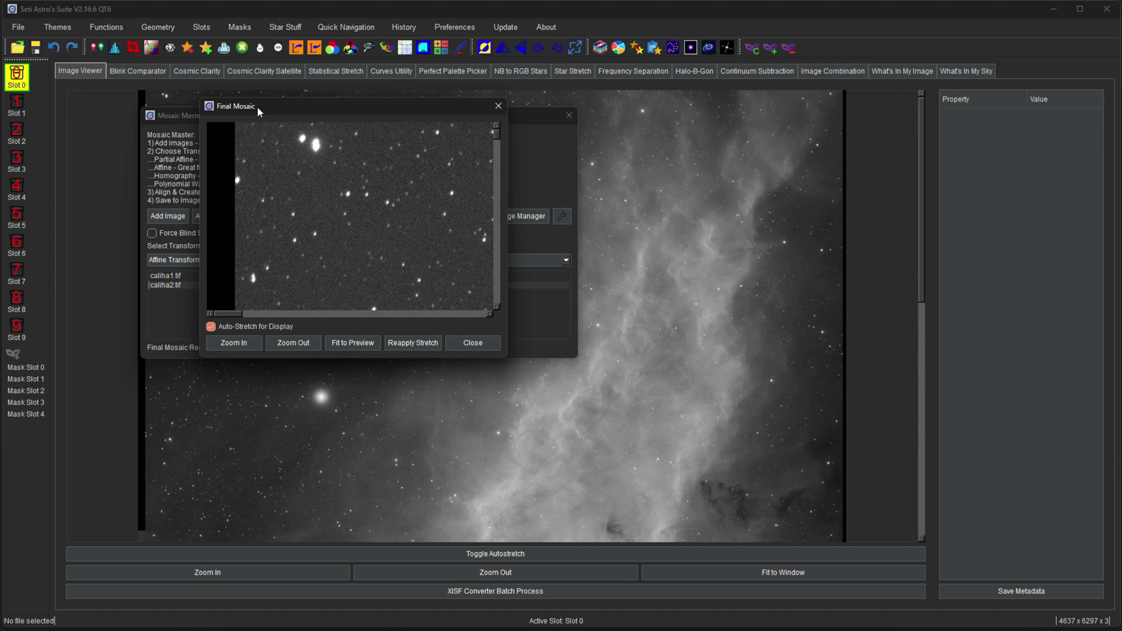
{"action": "left_click_drag", "start_coordinate": [257, 107], "coordinate": [463, 204]}
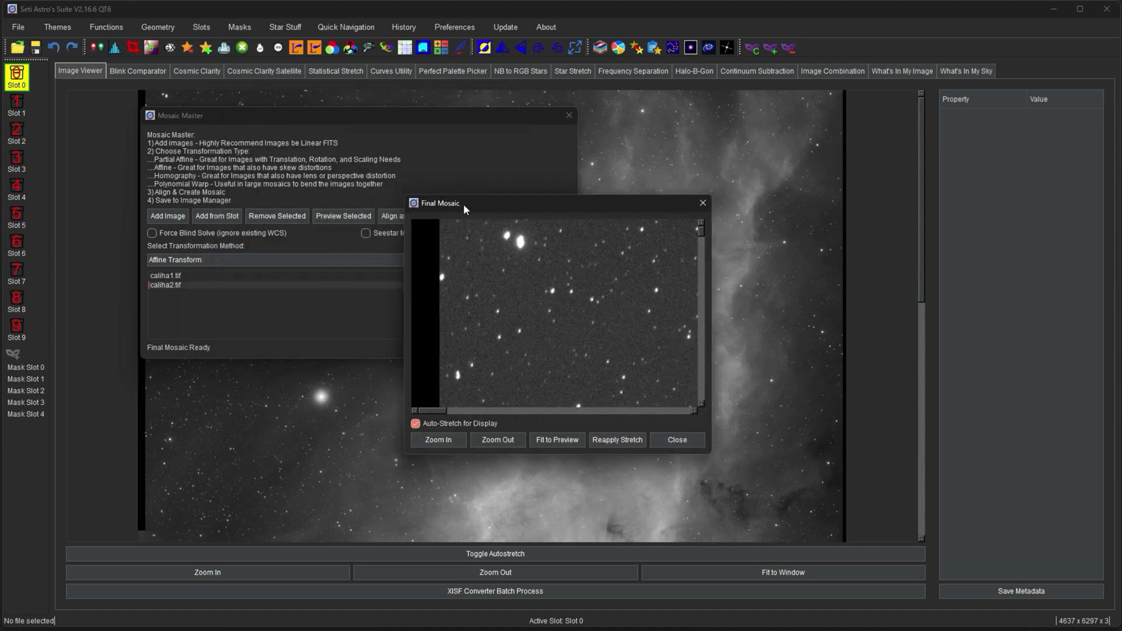
{"action": "left_click", "coordinate": [705, 205]}
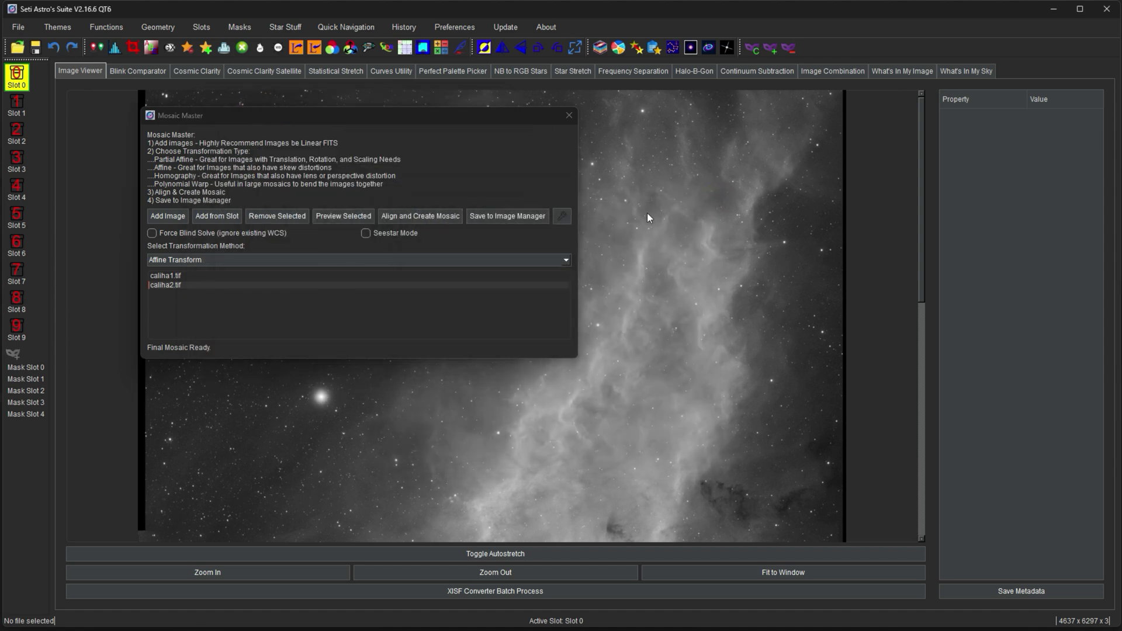
{"action": "left_click", "coordinate": [569, 115]}
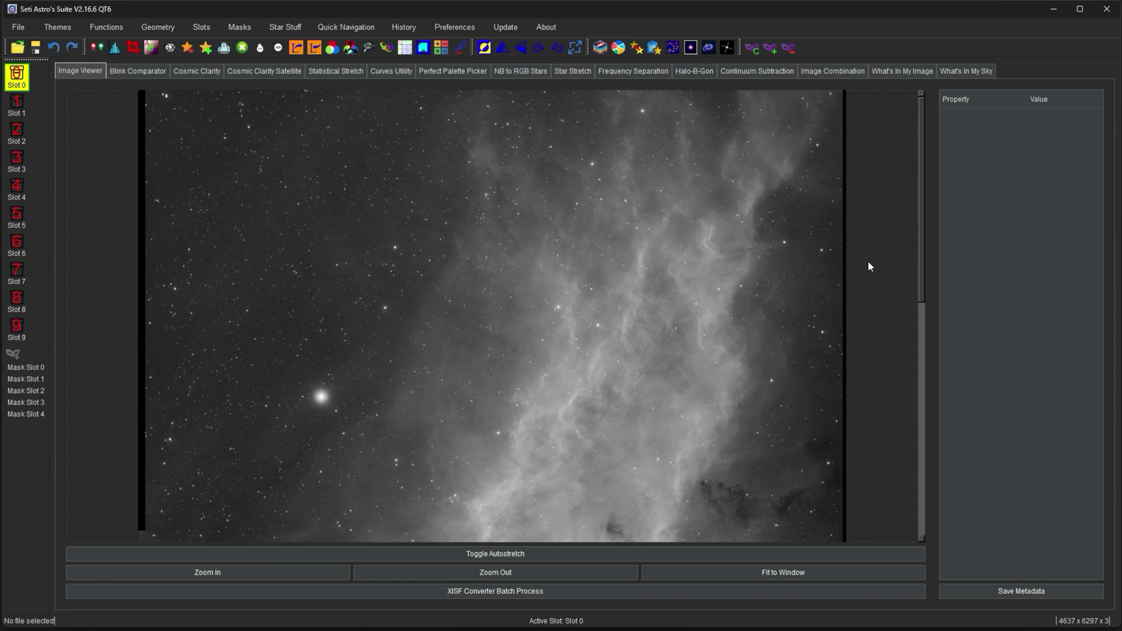
Step: Scroll through the 10367 x 6657 image shown in Slot 0
{"action": "scroll", "coordinate": [925, 202], "scroll_direction": "down", "scroll_amount": 10}
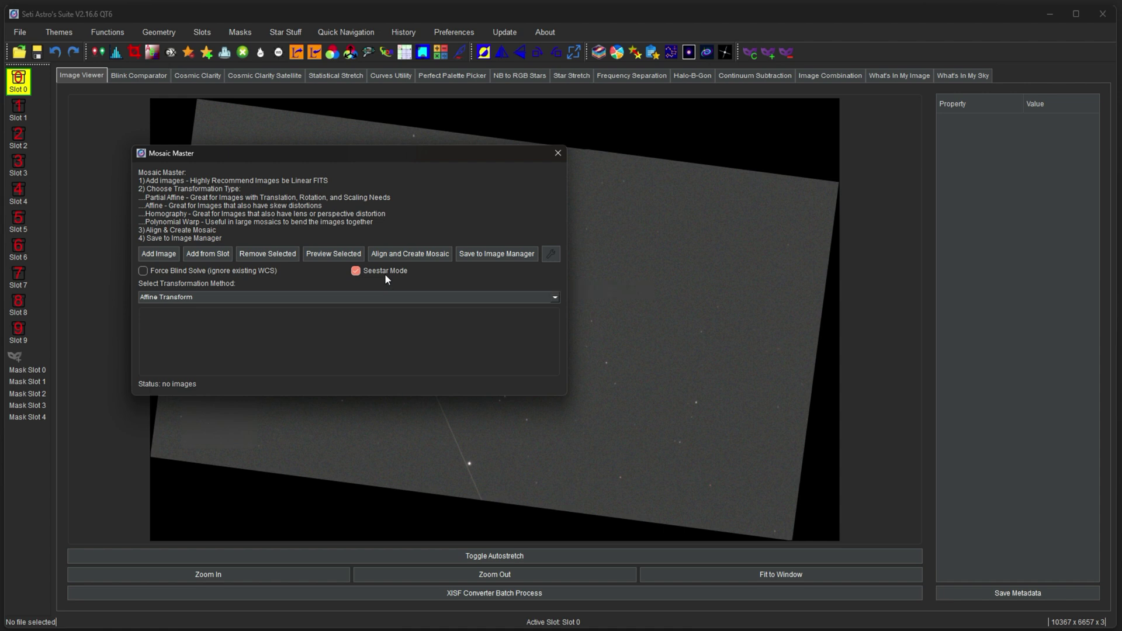
Step: Add the range of Light_M 51 .fit frames to Mosaic Master and align them into a mosaic
{"action": "left_click", "coordinate": [157, 254]}
{"action": "scroll", "coordinate": [357, 350], "scroll_direction": "down", "scroll_amount": 5}
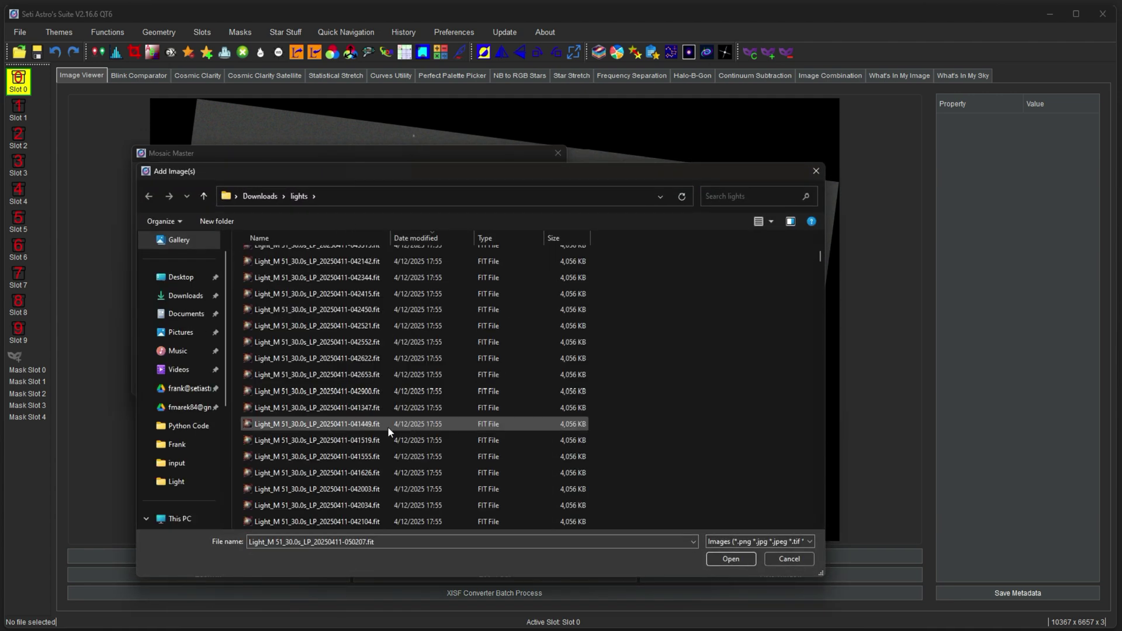
{"action": "scroll", "coordinate": [360, 456], "scroll_direction": "down", "scroll_amount": 4}
{"action": "left_click", "coordinate": [359, 456], "text": "shift"}
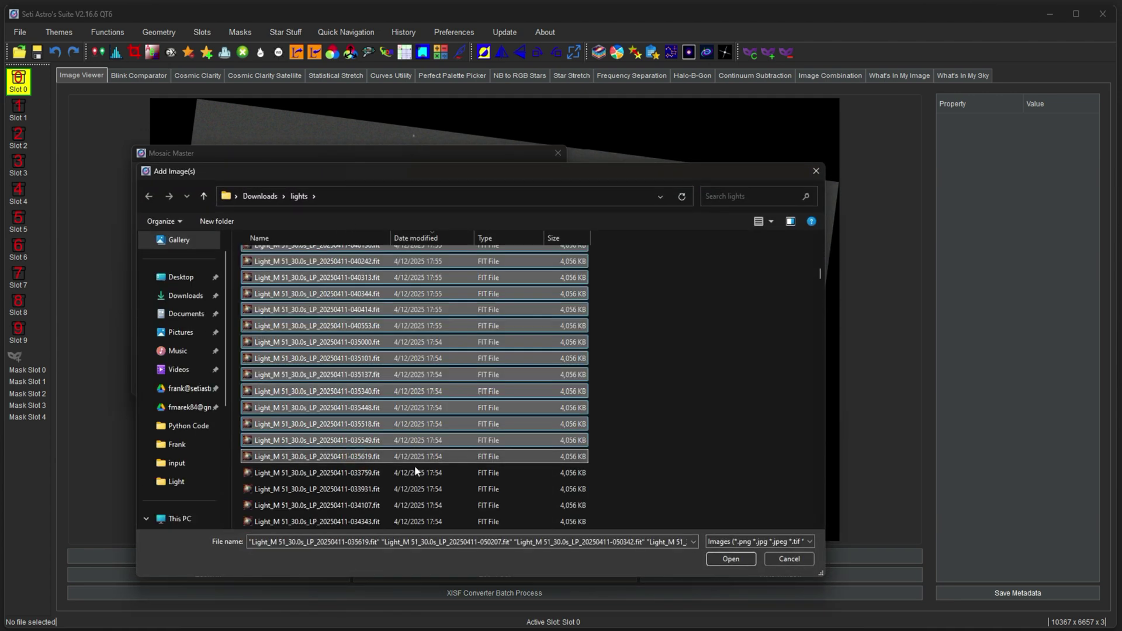
{"action": "left_click", "coordinate": [731, 559]}
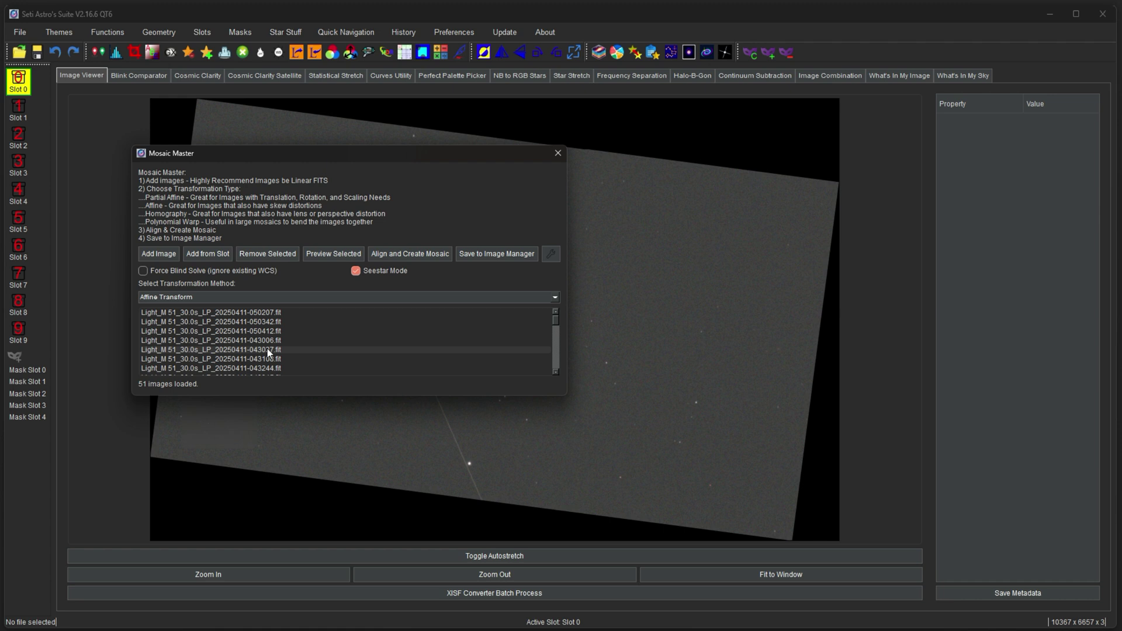
{"action": "left_click", "coordinate": [415, 257]}
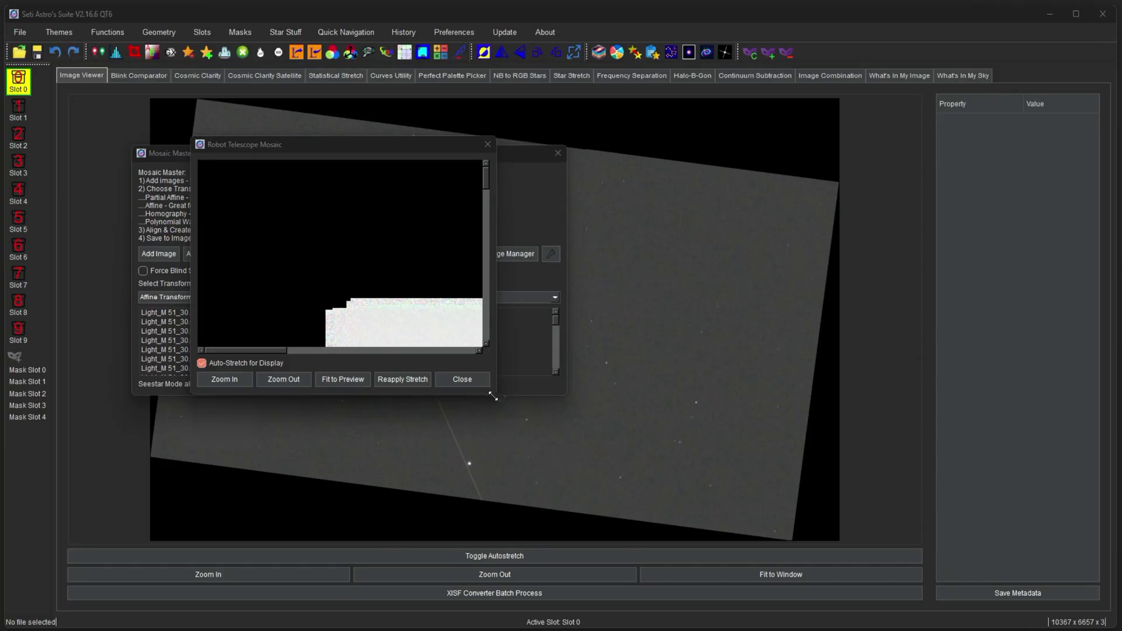
Step: Fit the M51 mosaic in its preview, then save the 1600 x 2415 result to Slot 0
{"action": "left_click_drag", "start_coordinate": [723, 492], "coordinate": [743, 500]}
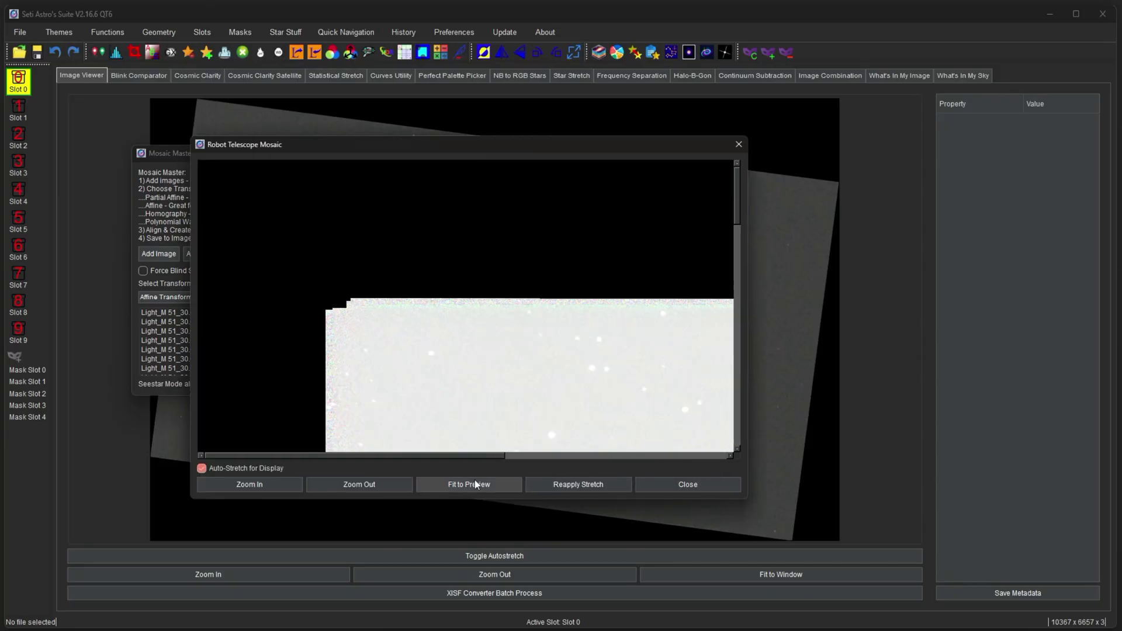
{"action": "left_click", "coordinate": [456, 487]}
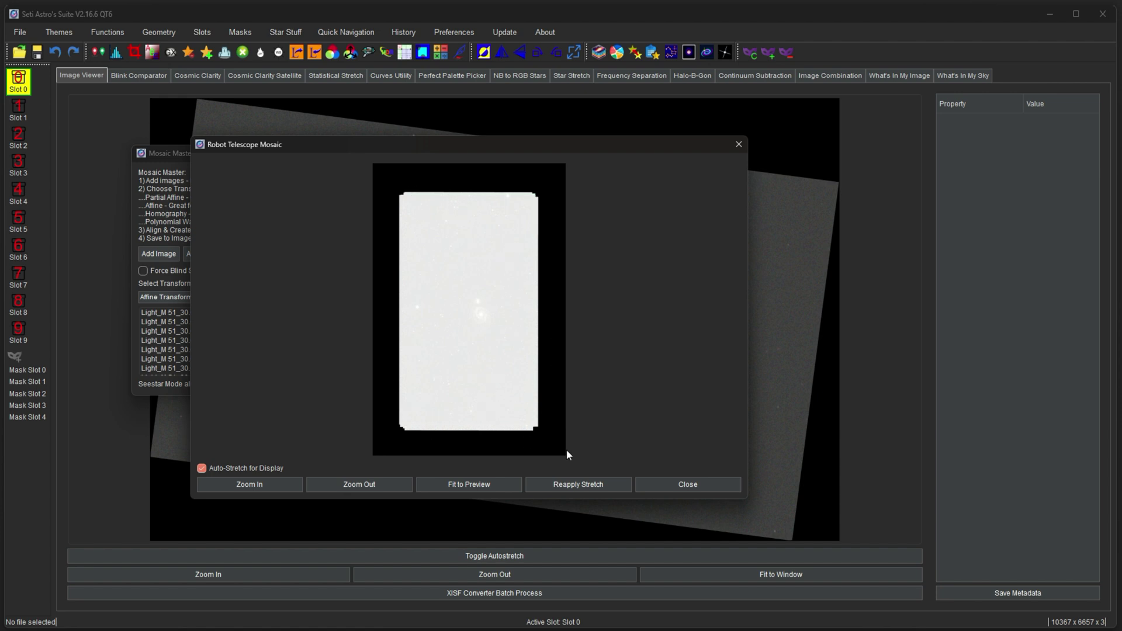
{"action": "left_click", "coordinate": [676, 484]}
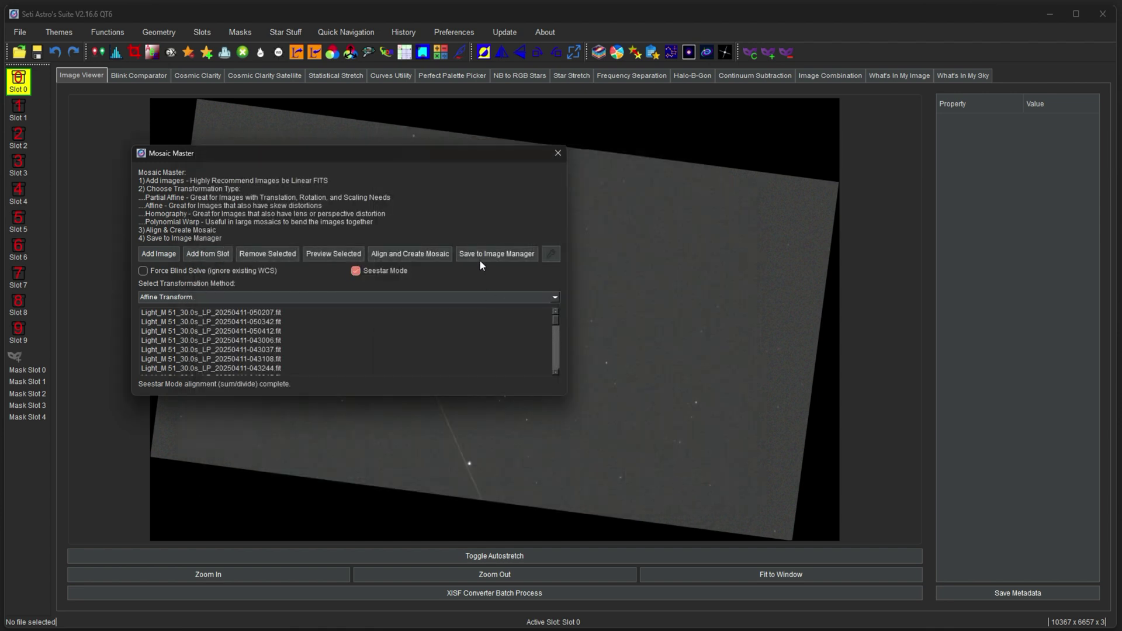
{"action": "left_click", "coordinate": [510, 250]}
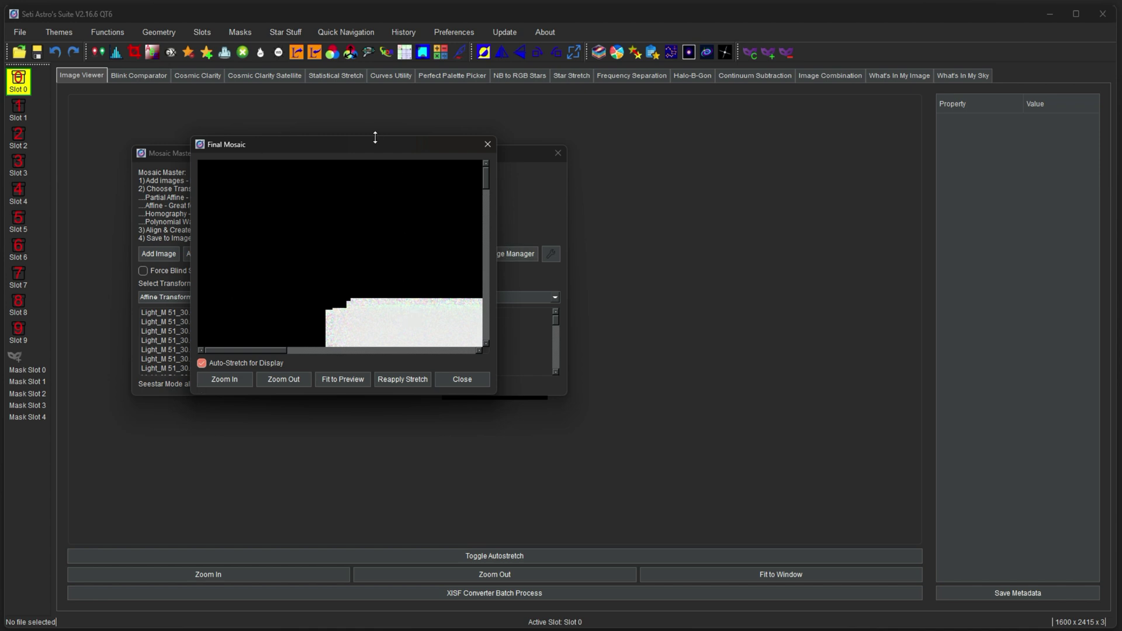
{"action": "left_click", "coordinate": [488, 144]}
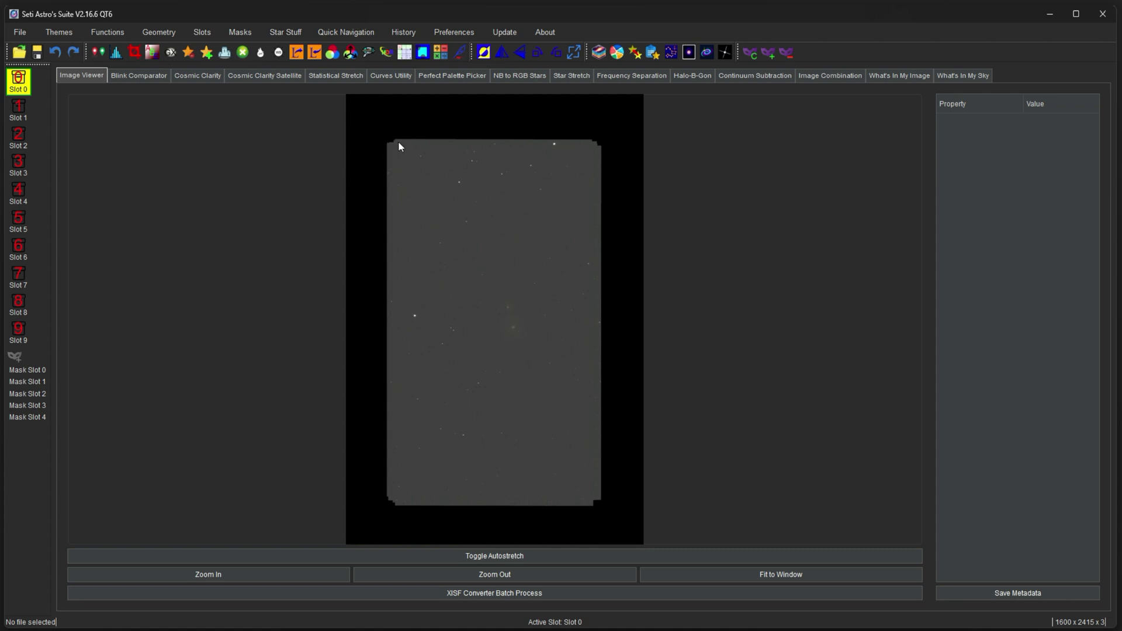
Step: Crop the mosaic's black borders away, leaving a 1036 x 1878 image around M 51
{"action": "left_click", "coordinate": [134, 52]}
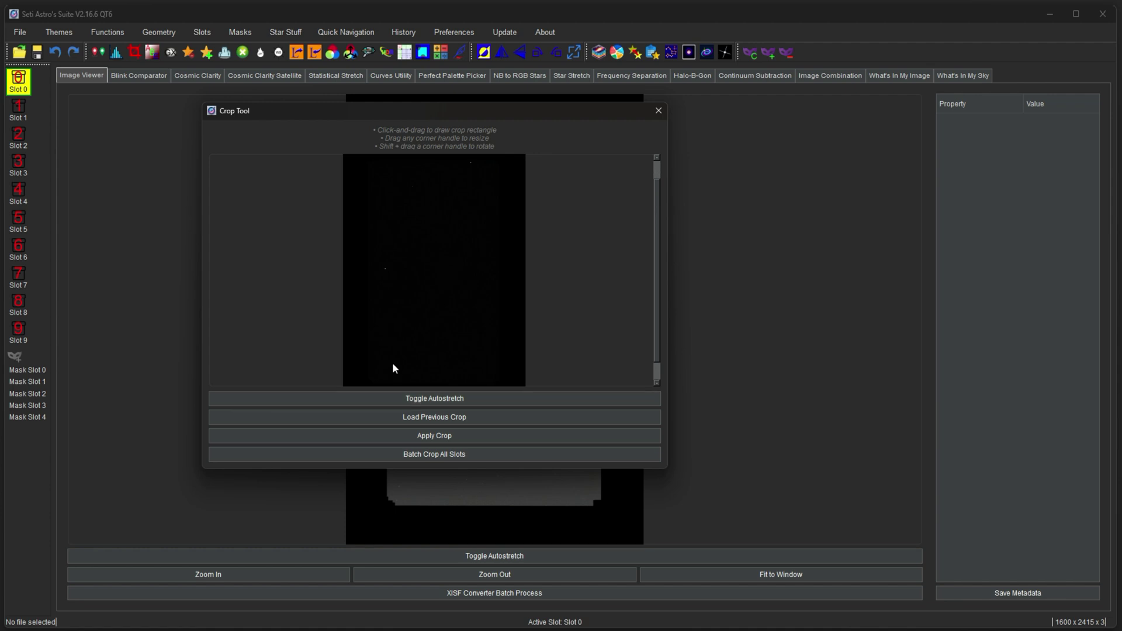
{"action": "left_click", "coordinate": [401, 398]}
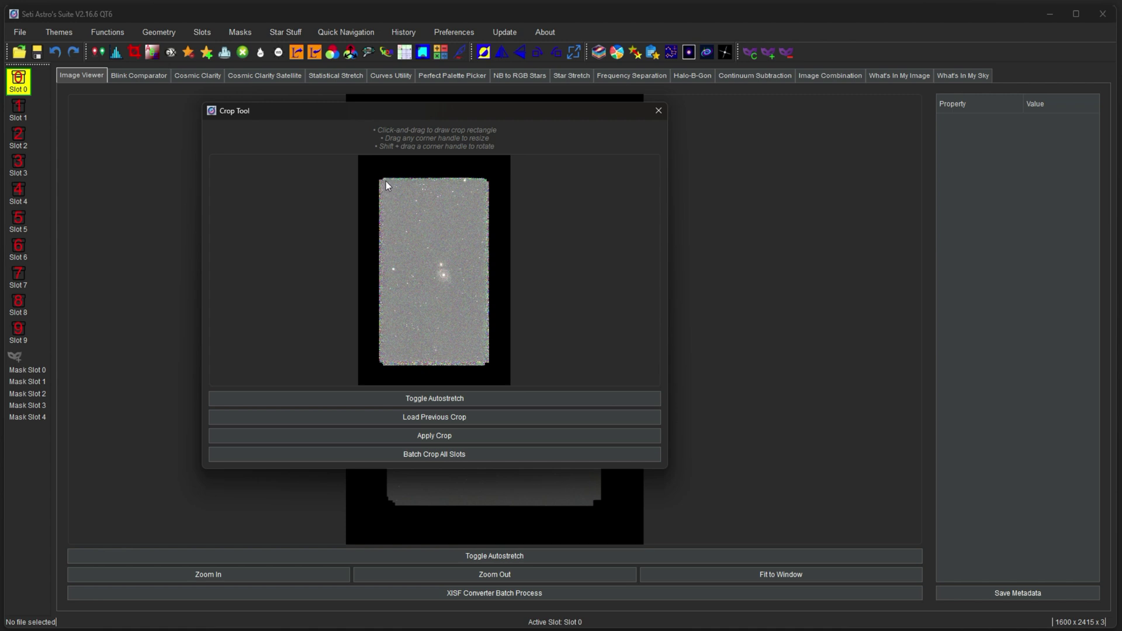
{"action": "left_click_drag", "start_coordinate": [386, 184], "coordinate": [449, 291]}
{"action": "left_click_drag", "start_coordinate": [474, 356], "coordinate": [484, 363]}
{"action": "left_click", "coordinate": [426, 435]}
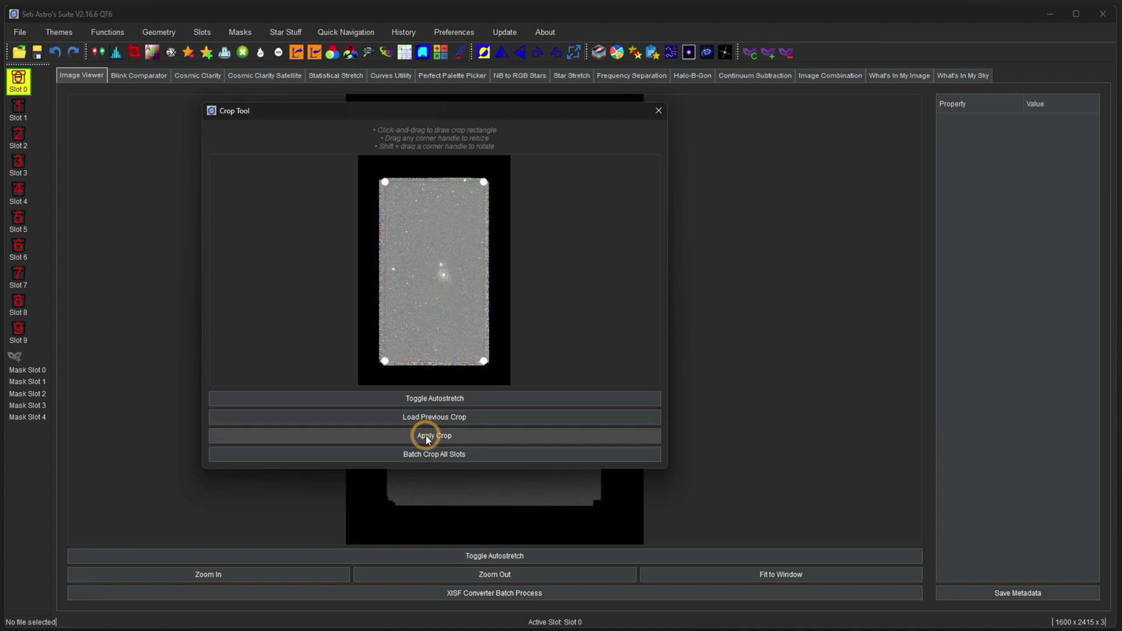
{"action": "left_click", "coordinate": [599, 333]}
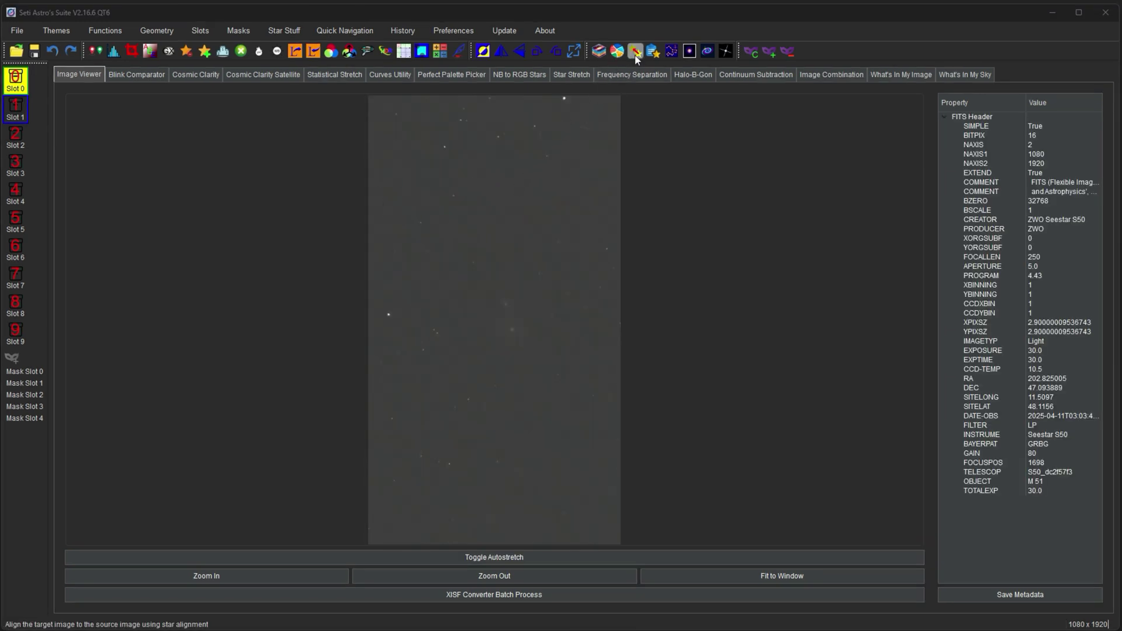
Step: Compare the slot 0 and slot 1 frames, reselect slot 1, and launch Stellar Alignment
{"action": "left_click", "coordinate": [23, 117]}
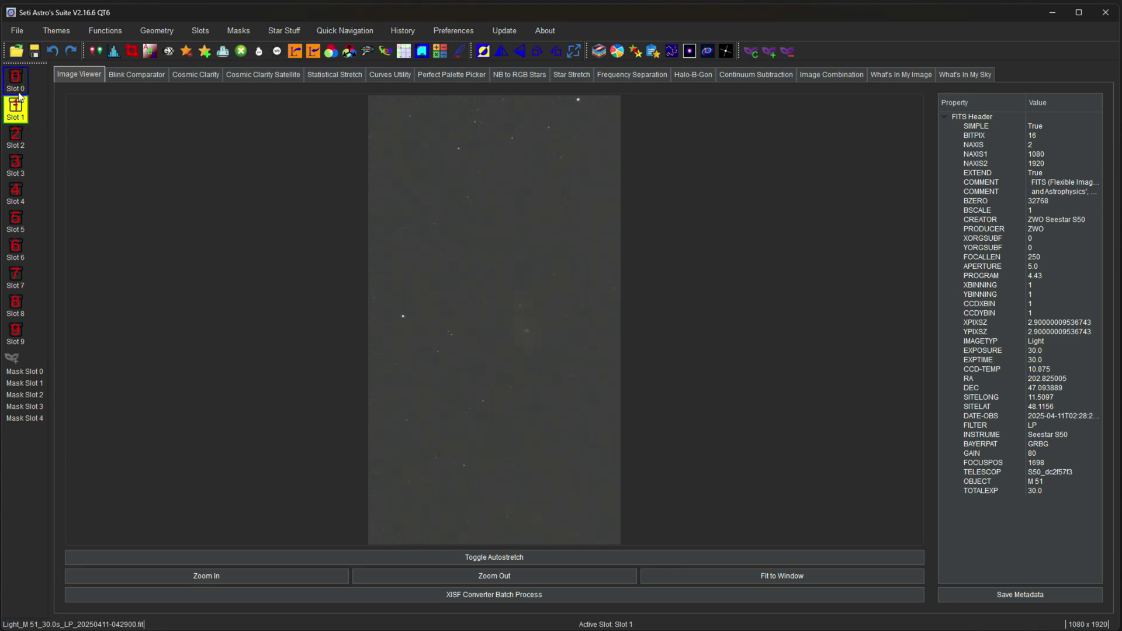
{"action": "left_click", "coordinate": [18, 108]}
{"action": "left_click", "coordinate": [16, 80]}
{"action": "left_click", "coordinate": [19, 109]}
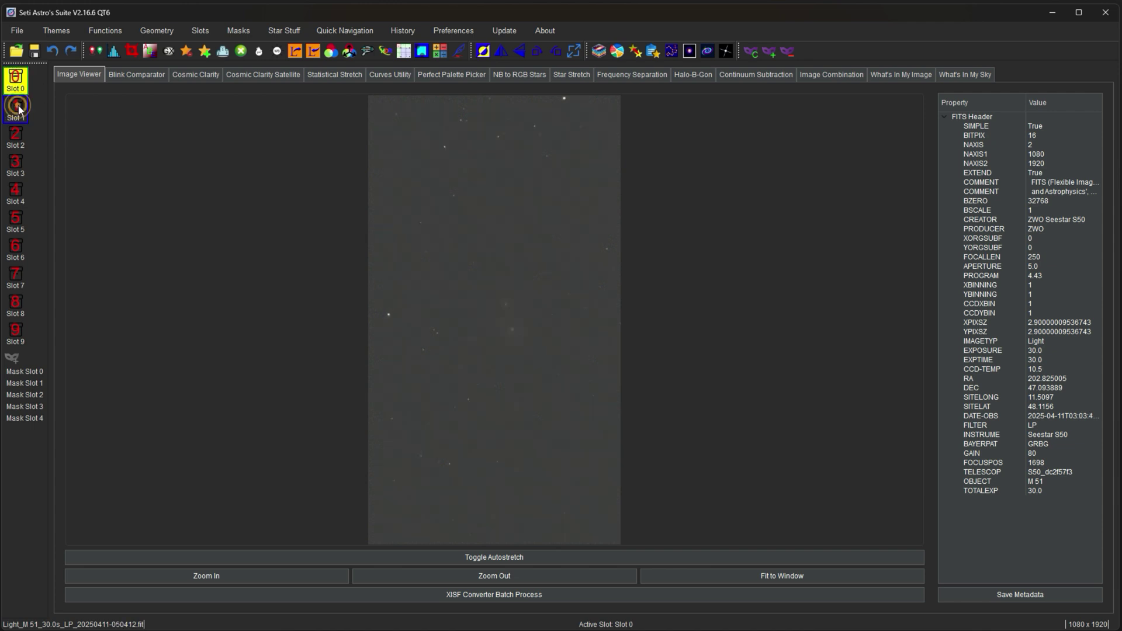
{"action": "left_click", "coordinate": [638, 58]}
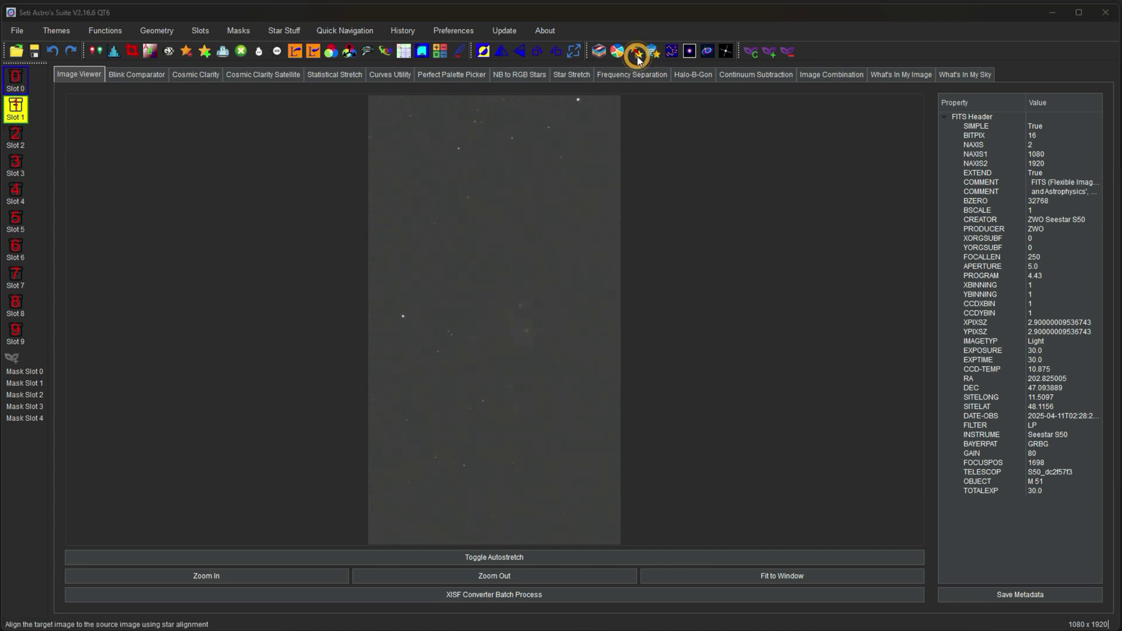
Step: Load the Slot 0 frame as the alignment source and the Slot 1 frame as the target
{"action": "left_click", "coordinate": [436, 195]}
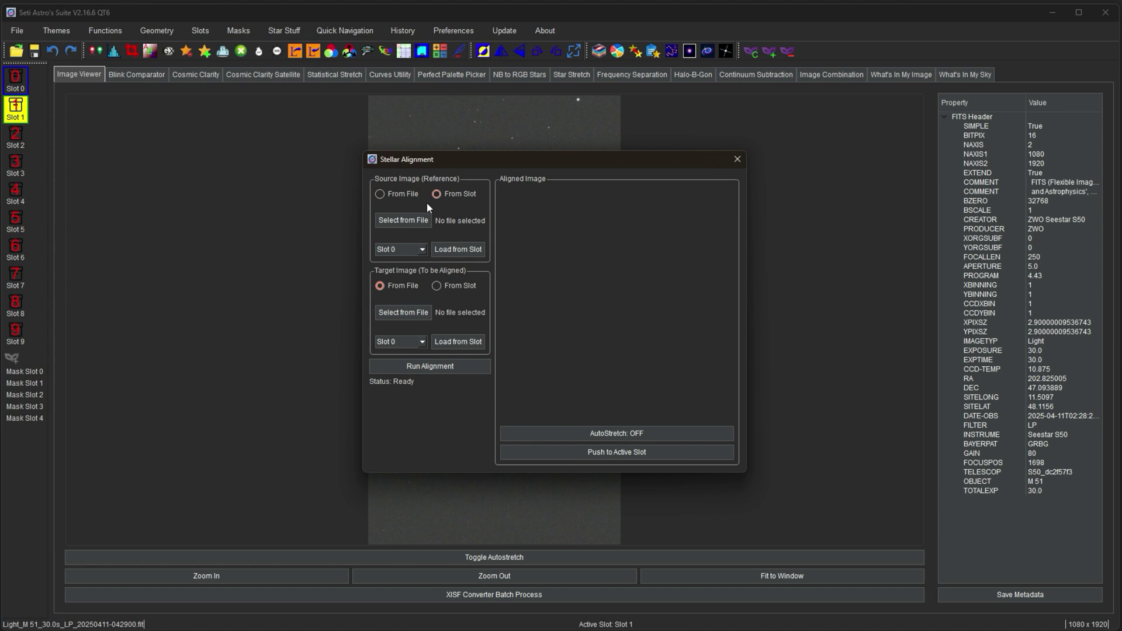
{"action": "left_click", "coordinate": [440, 290]}
{"action": "left_click", "coordinate": [450, 251]}
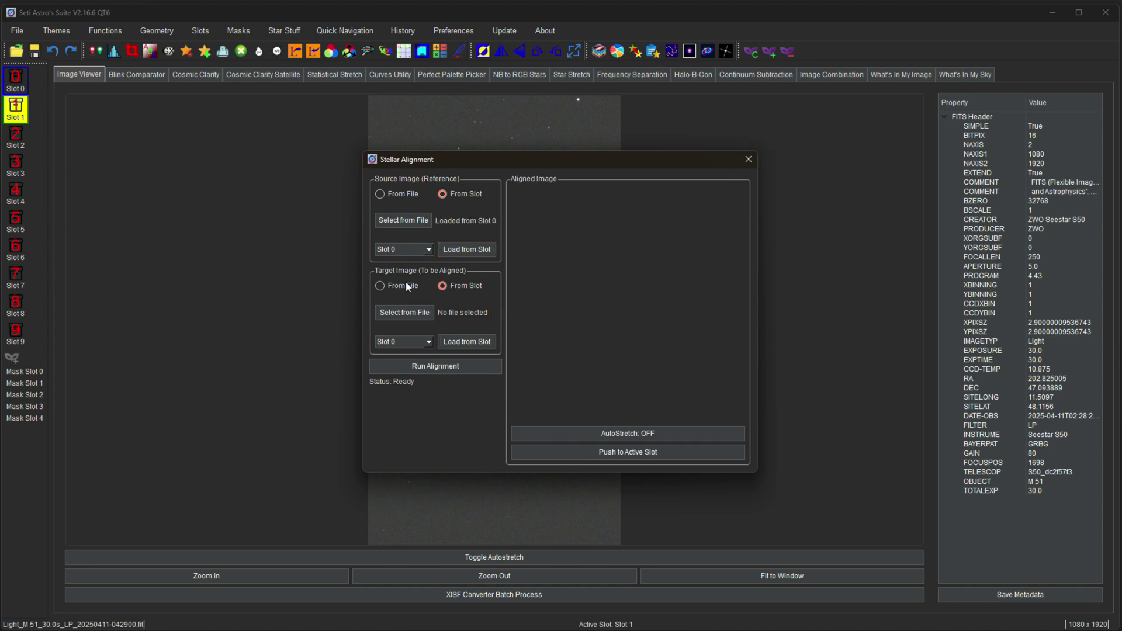
{"action": "left_click", "coordinate": [404, 341]}
{"action": "left_click", "coordinate": [405, 361]}
{"action": "left_click", "coordinate": [456, 344]}
Step: Run the star alignment and push the aligned frame into the active Slot 1
{"action": "left_click", "coordinate": [434, 366]}
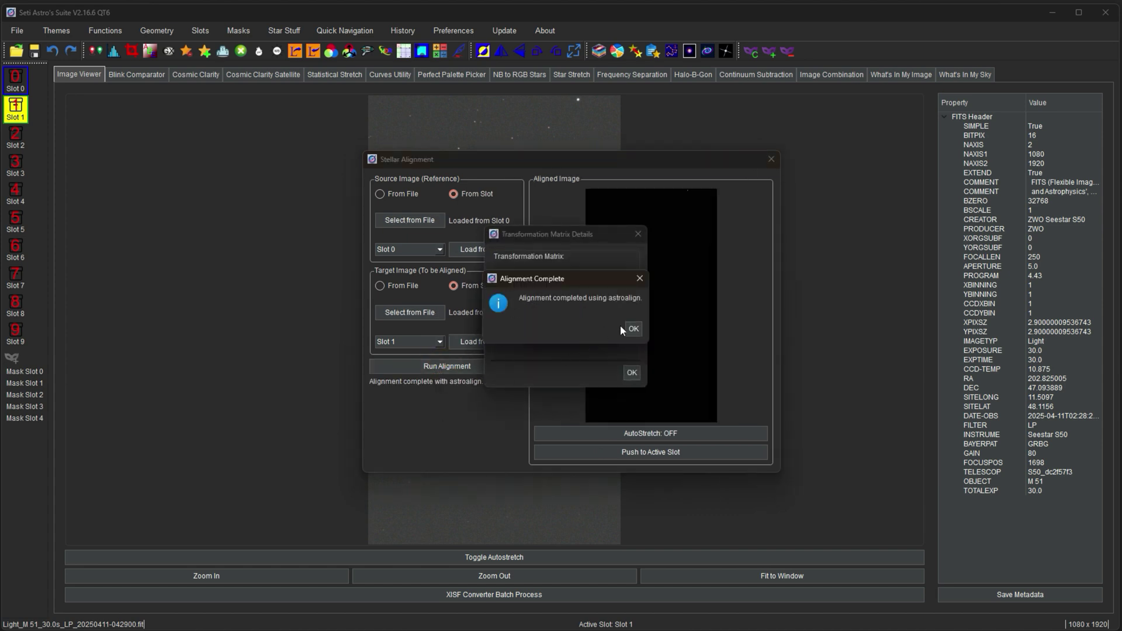
{"action": "left_click", "coordinate": [634, 329]}
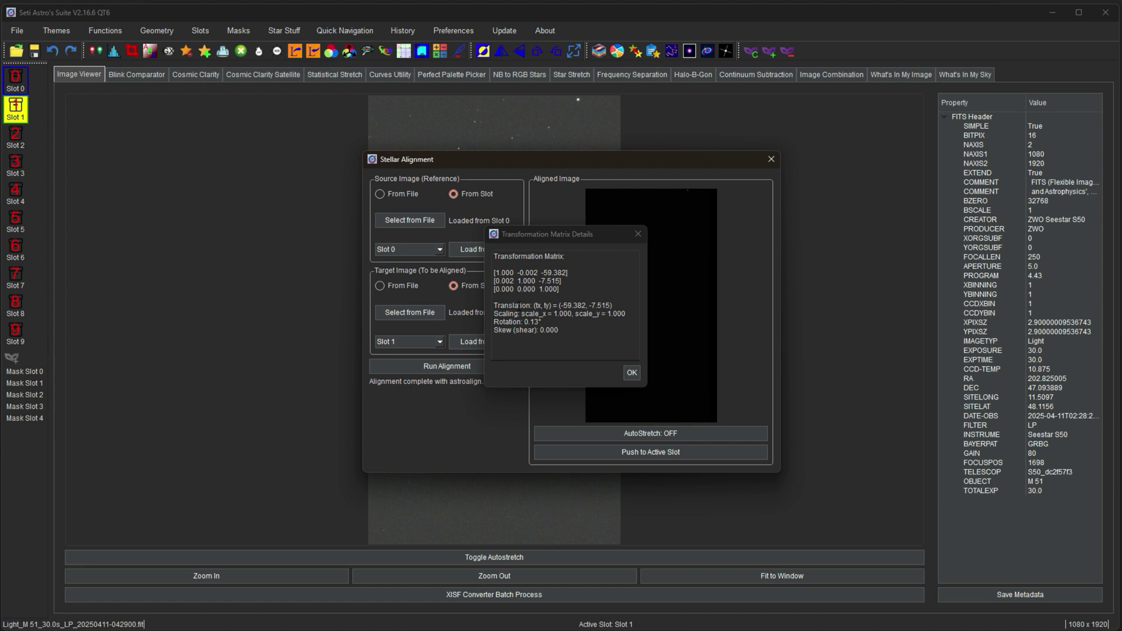
{"action": "left_click", "coordinate": [632, 372]}
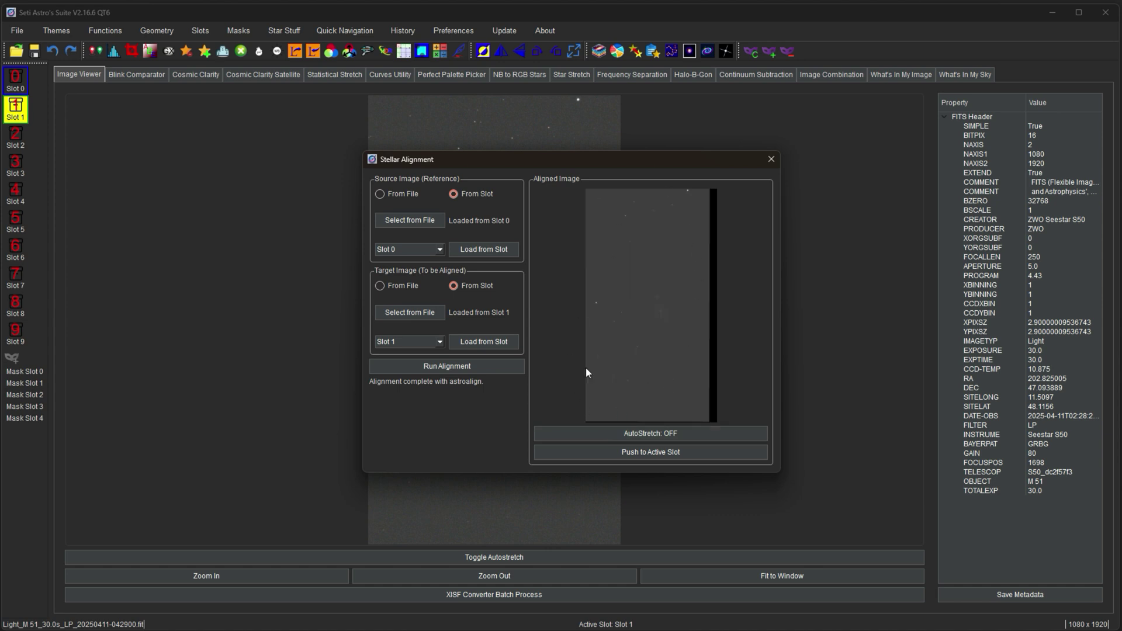
{"action": "left_click", "coordinate": [608, 457]}
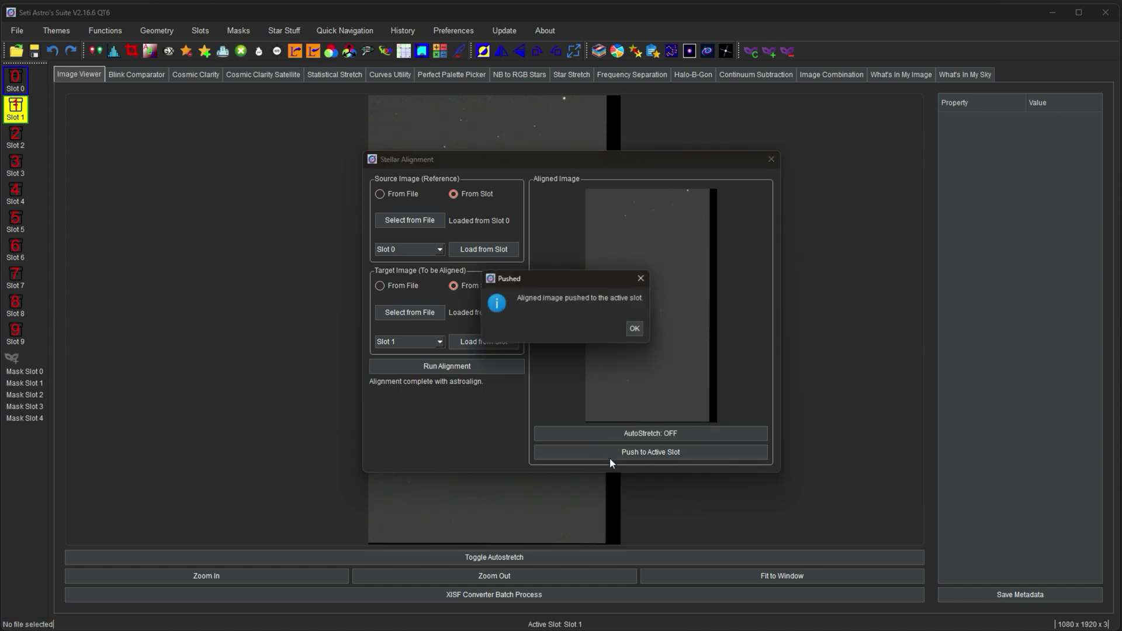
{"action": "left_click", "coordinate": [635, 333]}
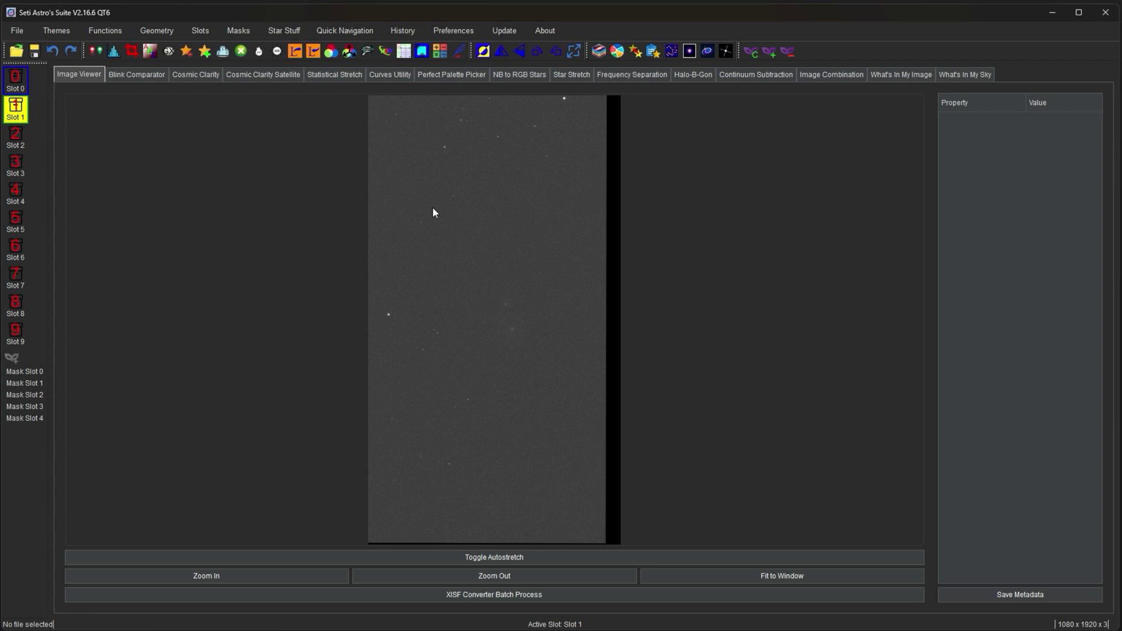
Step: Flip between the Slot 0 and Slot 1 images, end on Slot 0, and launch Star Registration
{"action": "left_click", "coordinate": [14, 88]}
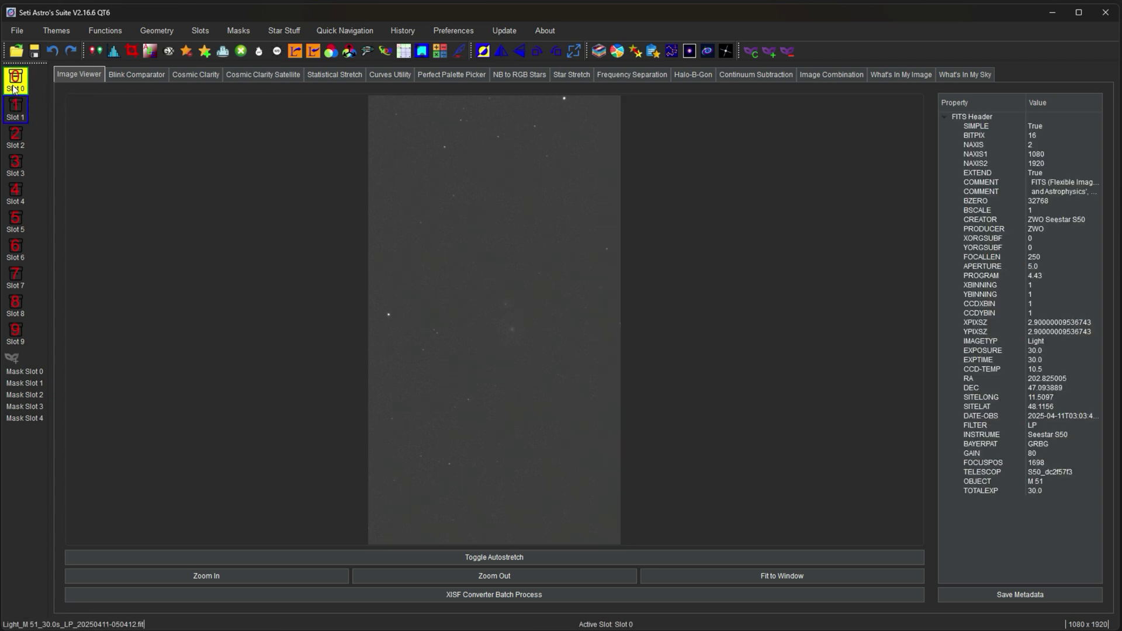
{"action": "left_click", "coordinate": [16, 109]}
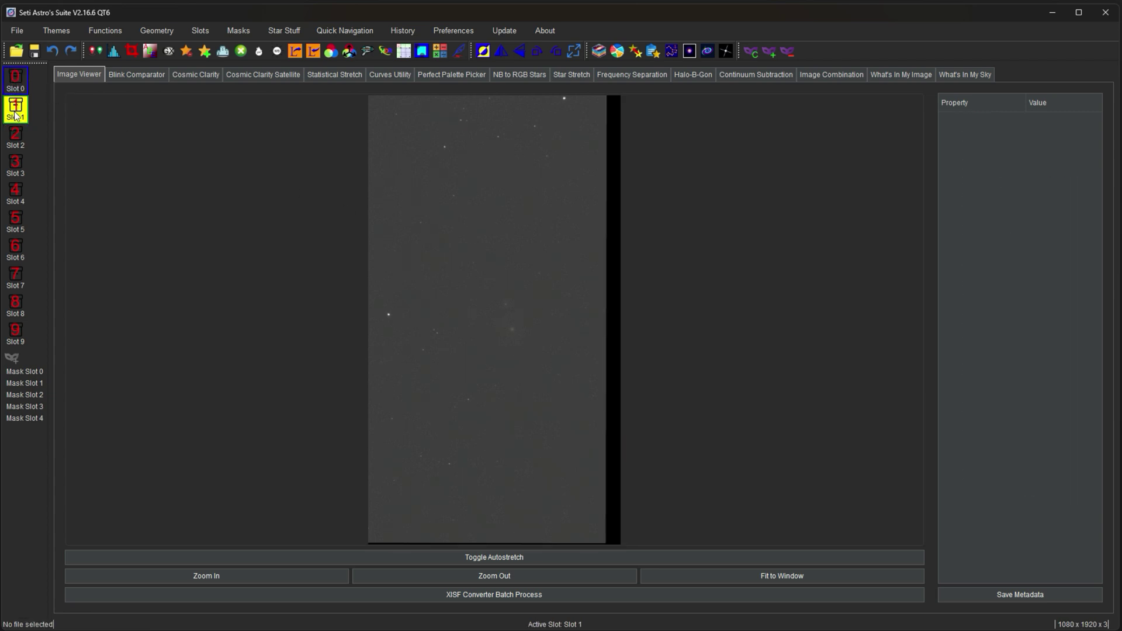
{"action": "left_click", "coordinate": [16, 81]}
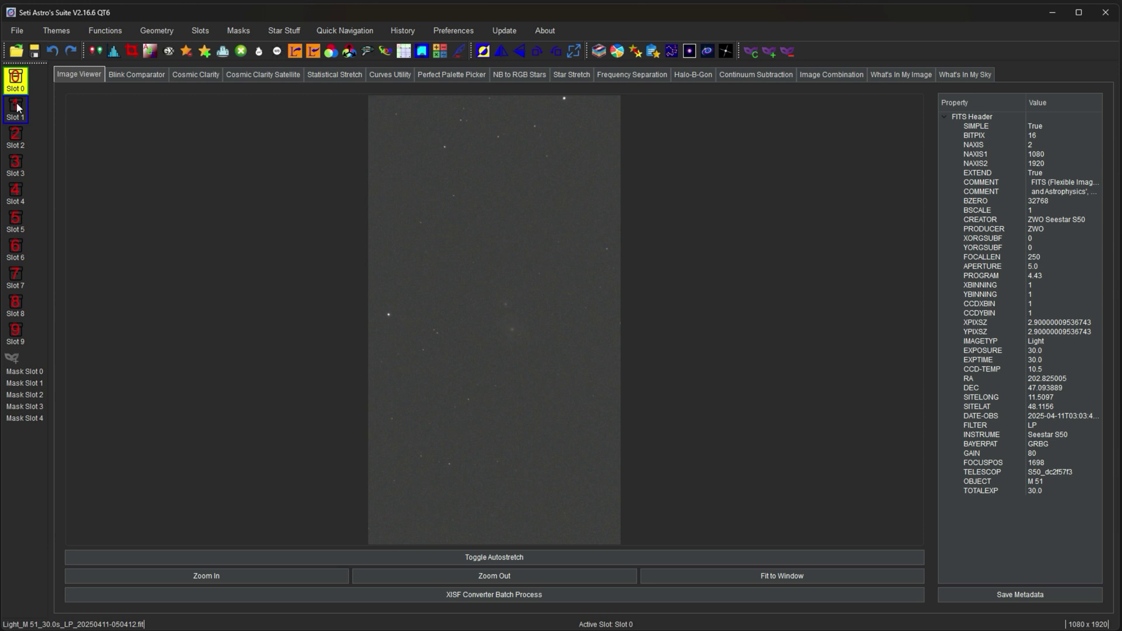
{"action": "left_click", "coordinate": [17, 108]}
{"action": "left_click", "coordinate": [16, 81]}
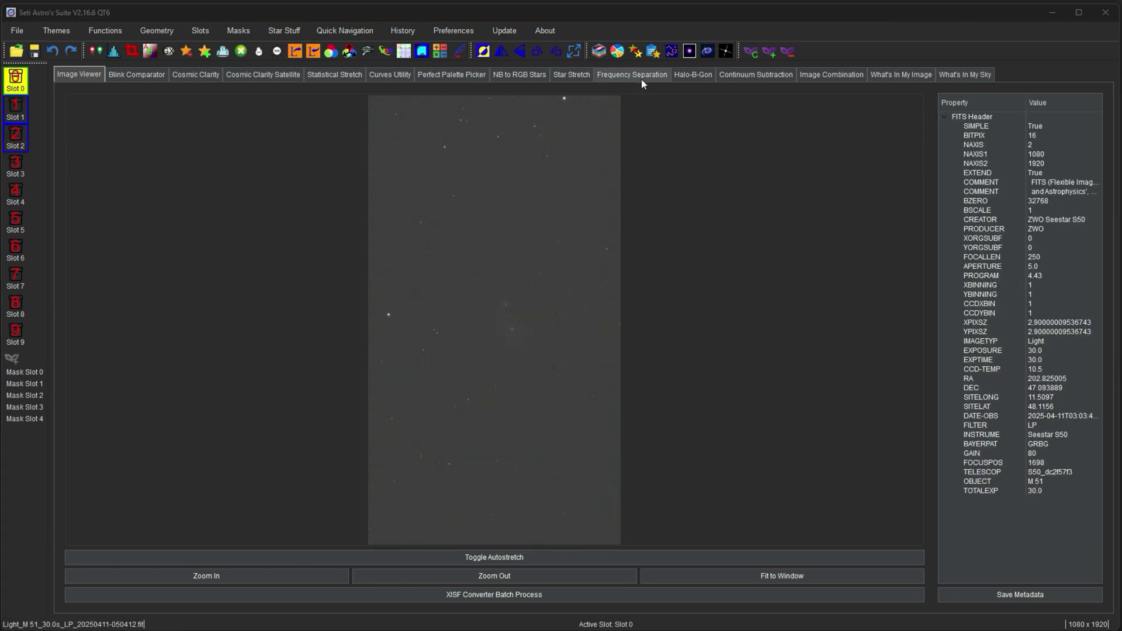
{"action": "left_click", "coordinate": [653, 51]}
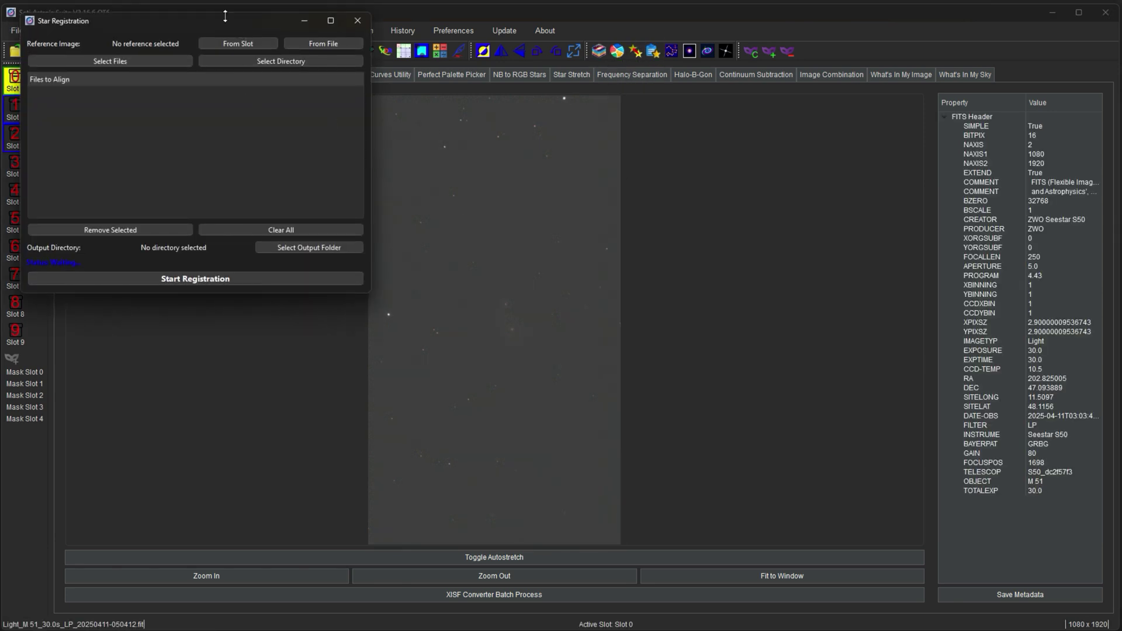
{"action": "left_click_drag", "start_coordinate": [224, 22], "coordinate": [480, 123]}
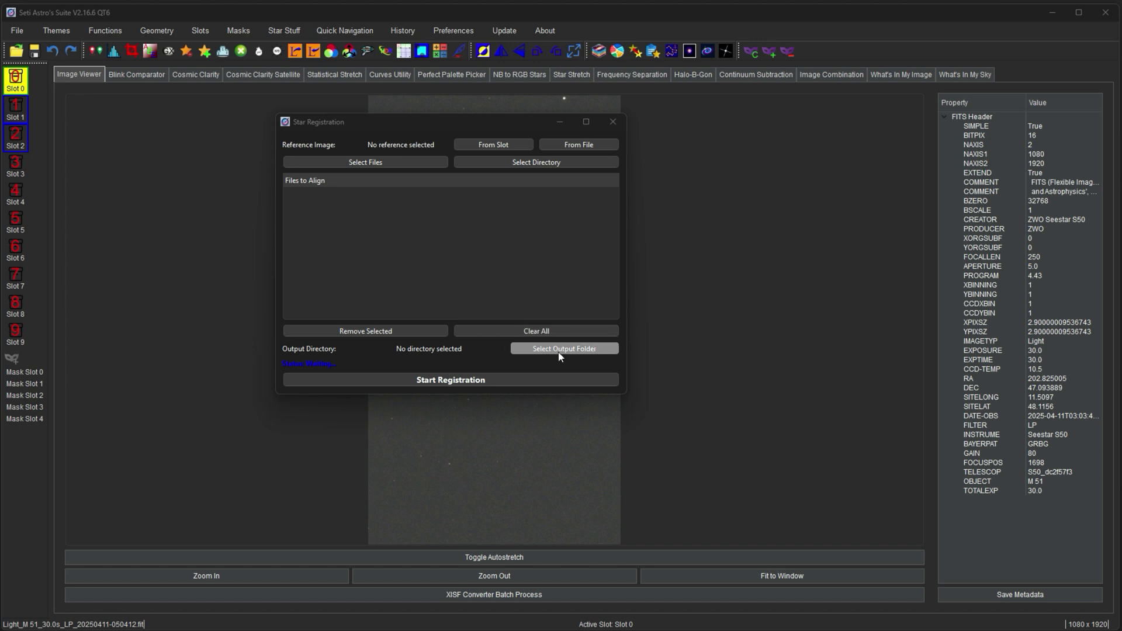
Step: Set 2galaxies_180sec_2x2_R_0047.fit as the reference and queue the 2galaxies R frames
{"action": "left_click", "coordinate": [575, 145]}
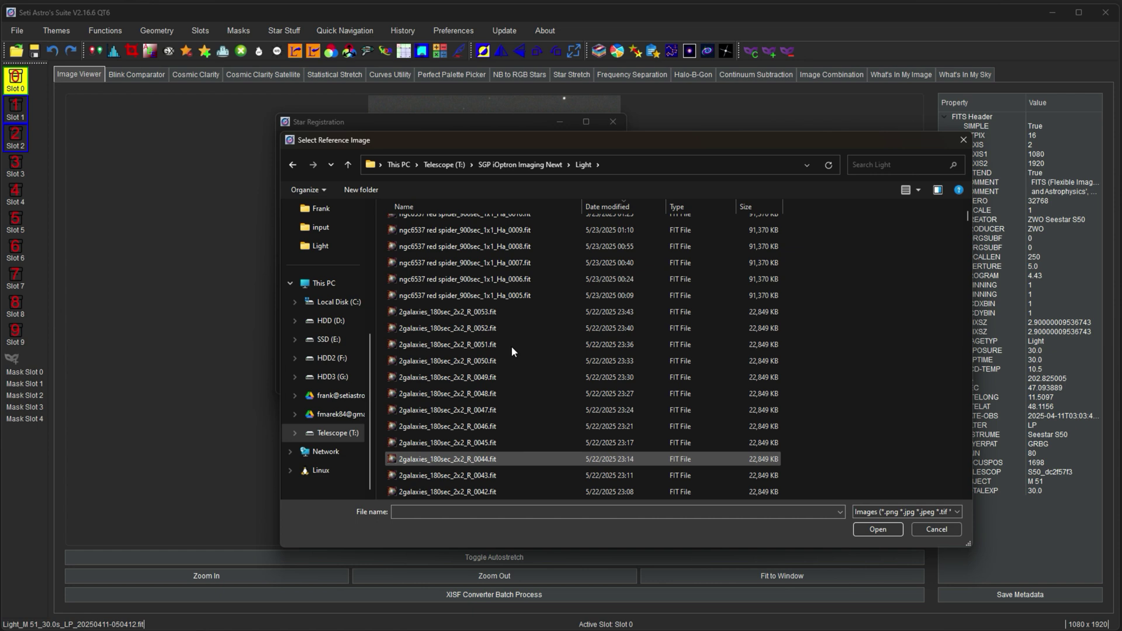
{"action": "scroll", "coordinate": [496, 408], "scroll_direction": "down", "scroll_amount": 2}
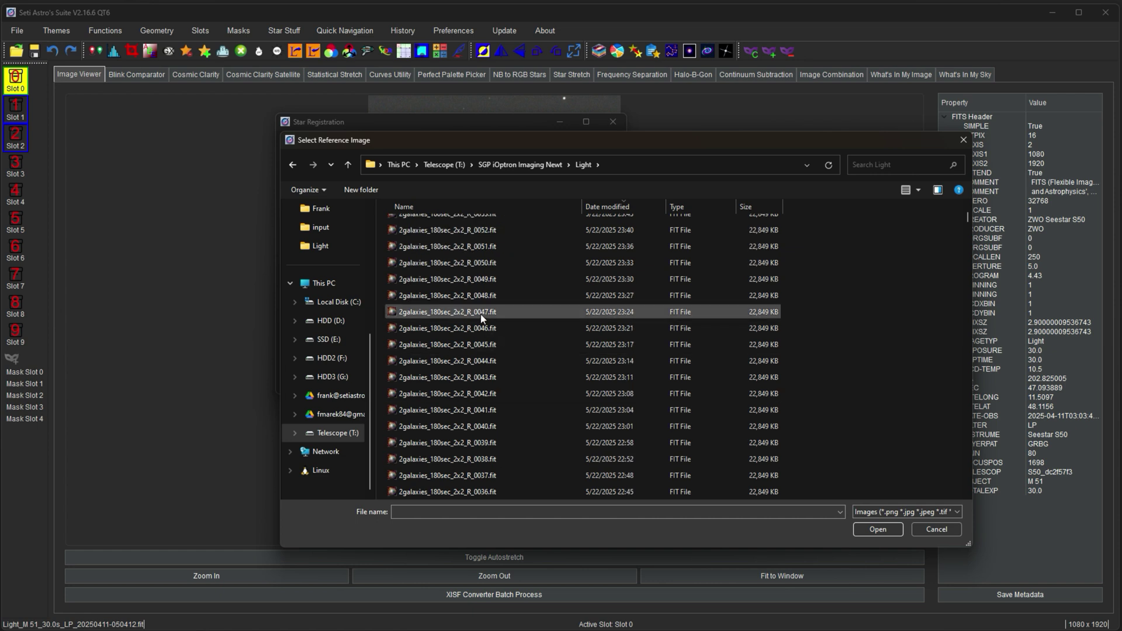
{"action": "double_click", "coordinate": [481, 314]}
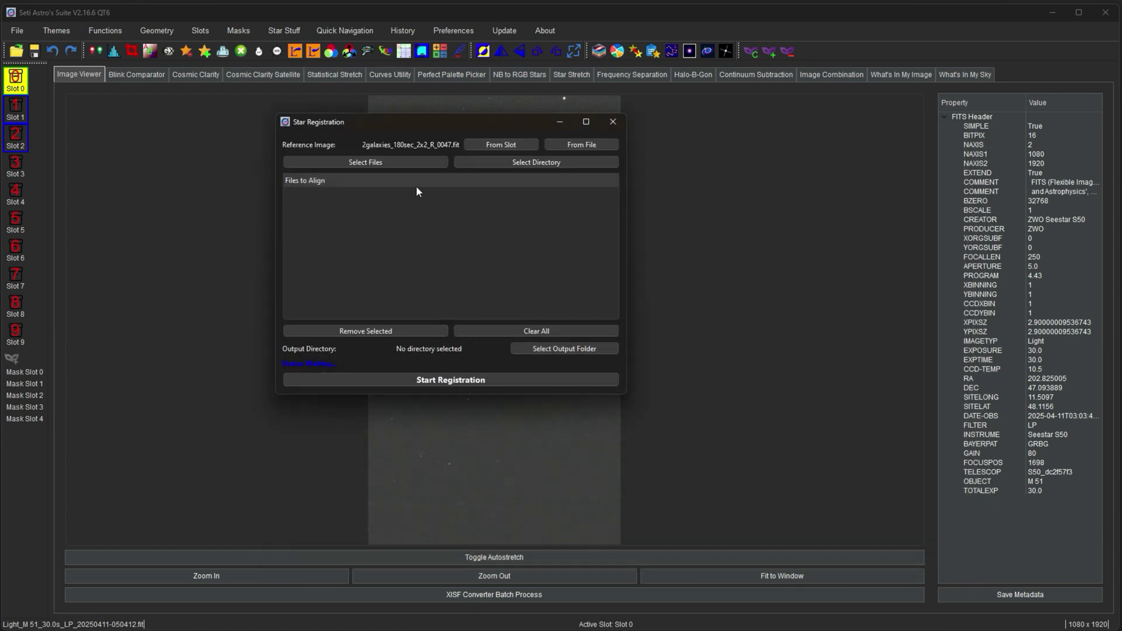
{"action": "left_click", "coordinate": [415, 162]}
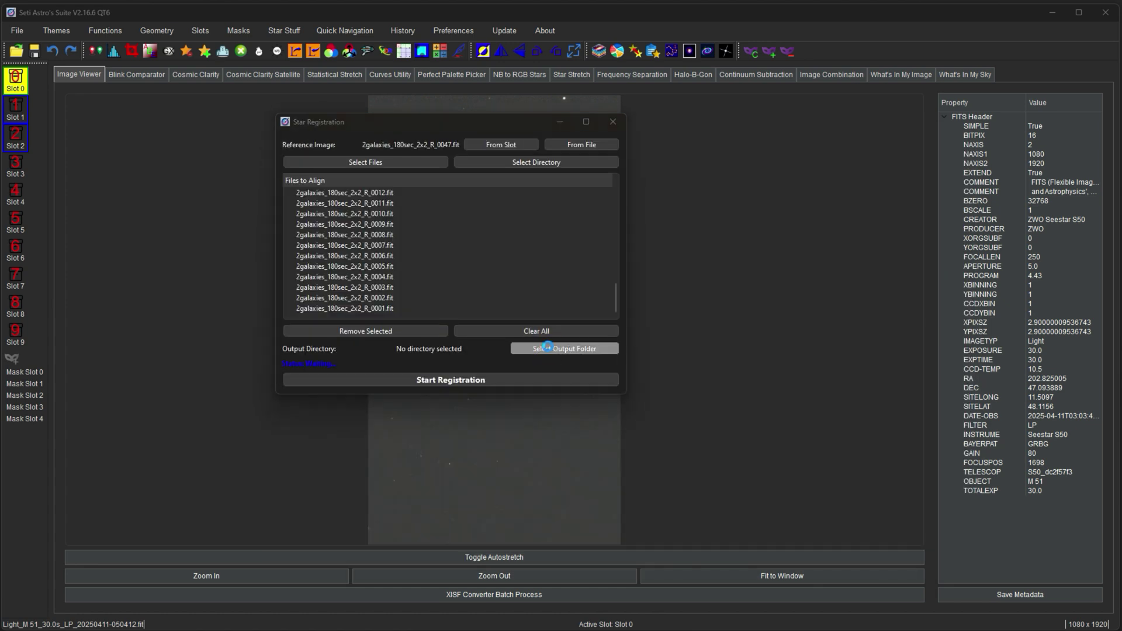
Step: Create a new folder named 'registered' and make it the output folder
{"action": "left_click", "coordinate": [549, 351]}
{"action": "left_click", "coordinate": [362, 189]}
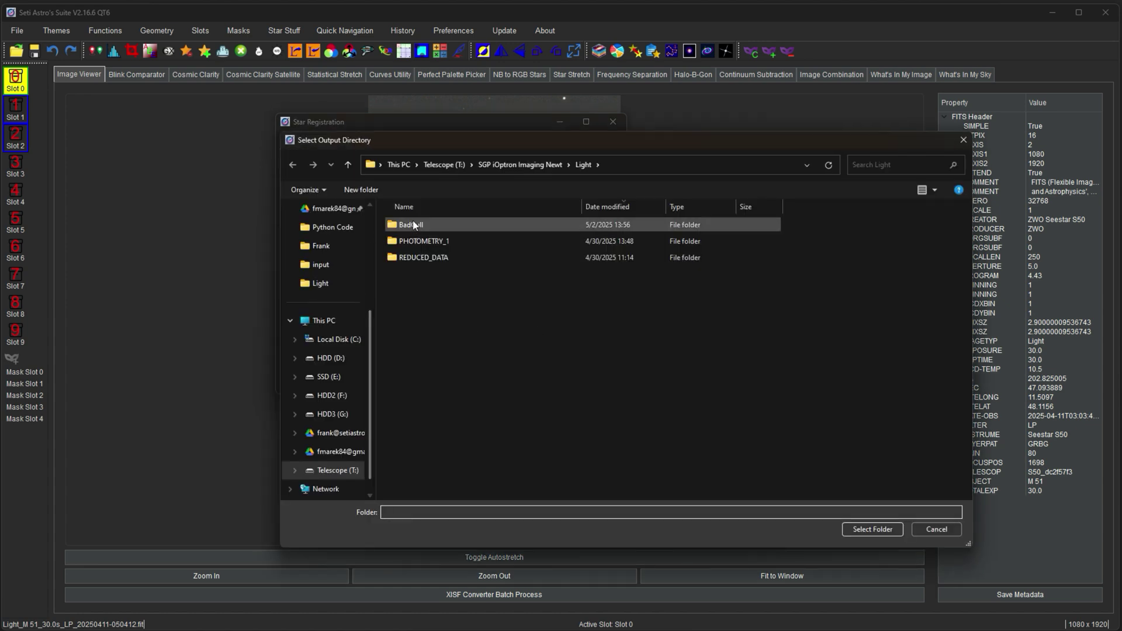
{"action": "type", "text": "registered"}
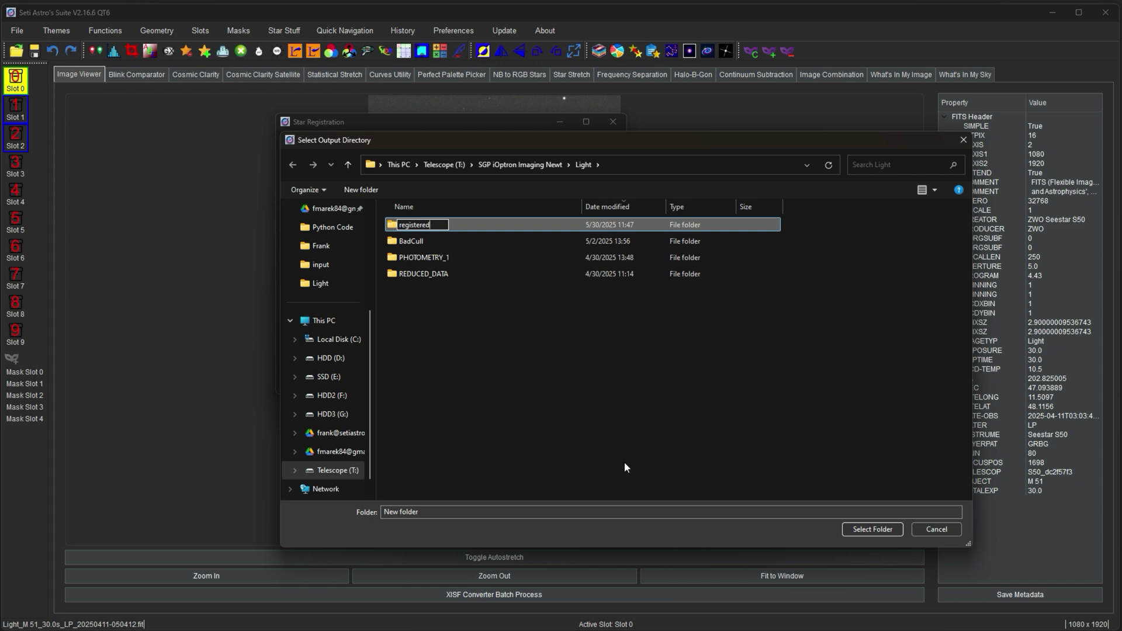
{"action": "key", "text": "Return"}
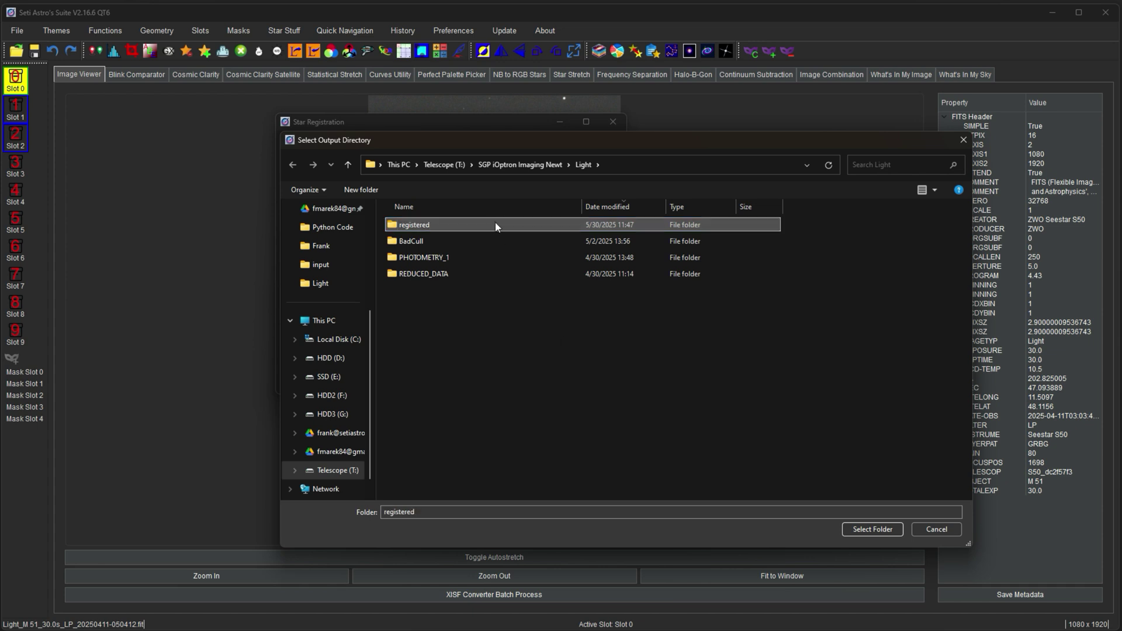
{"action": "left_click", "coordinate": [873, 529]}
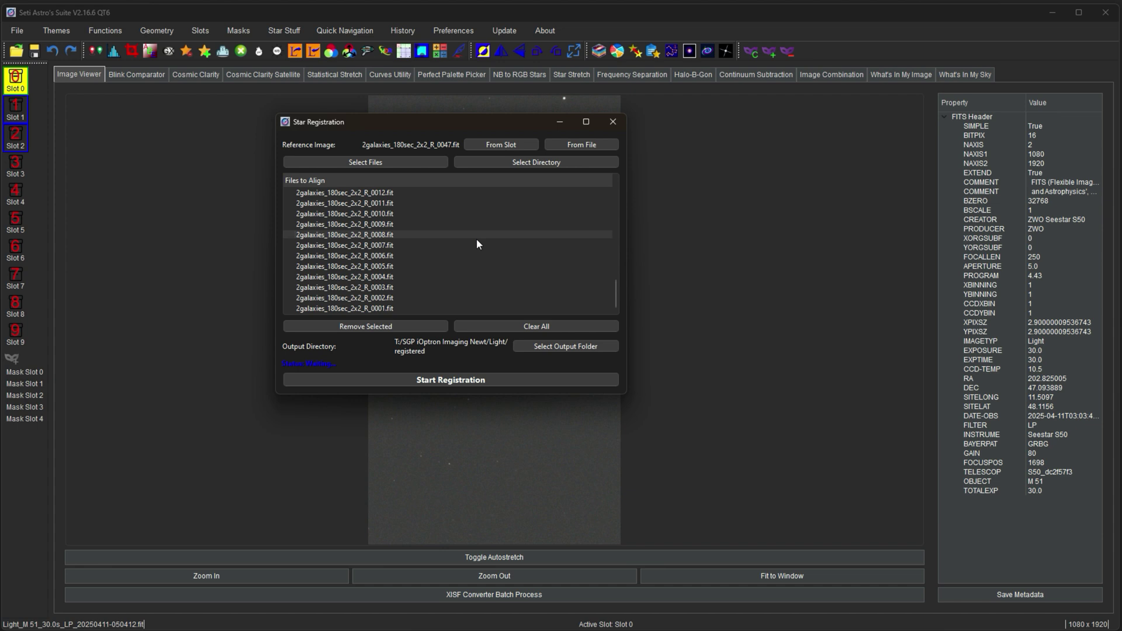
Step: Register the frames into 'registered' (53/53 valid) and close the registration tool
{"action": "left_click", "coordinate": [426, 385]}
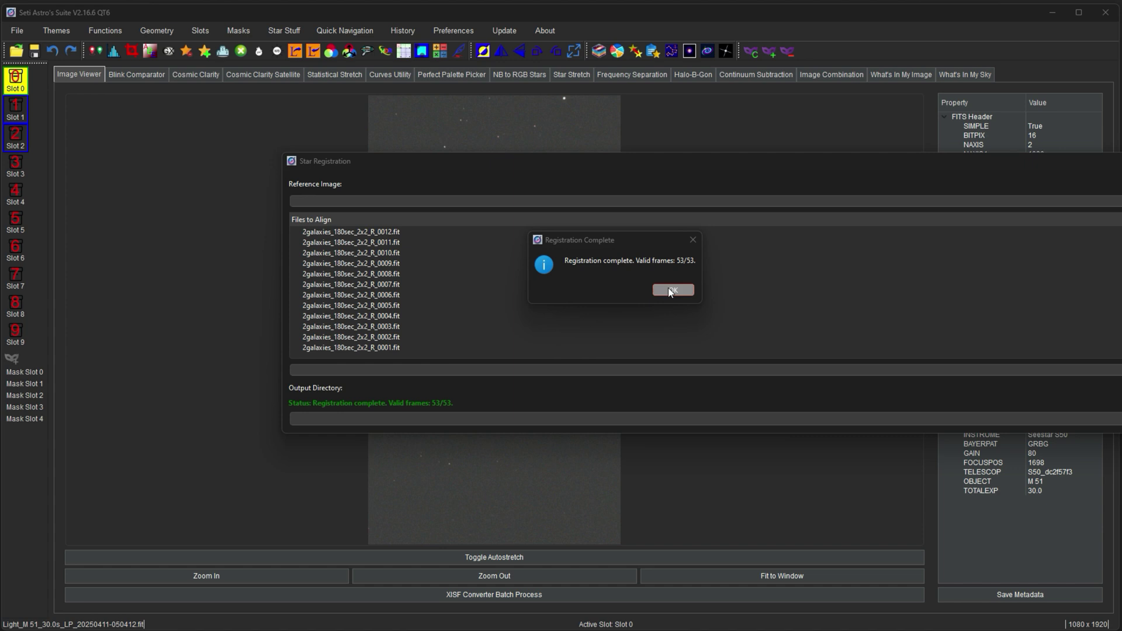
{"action": "left_click", "coordinate": [30, 2]}
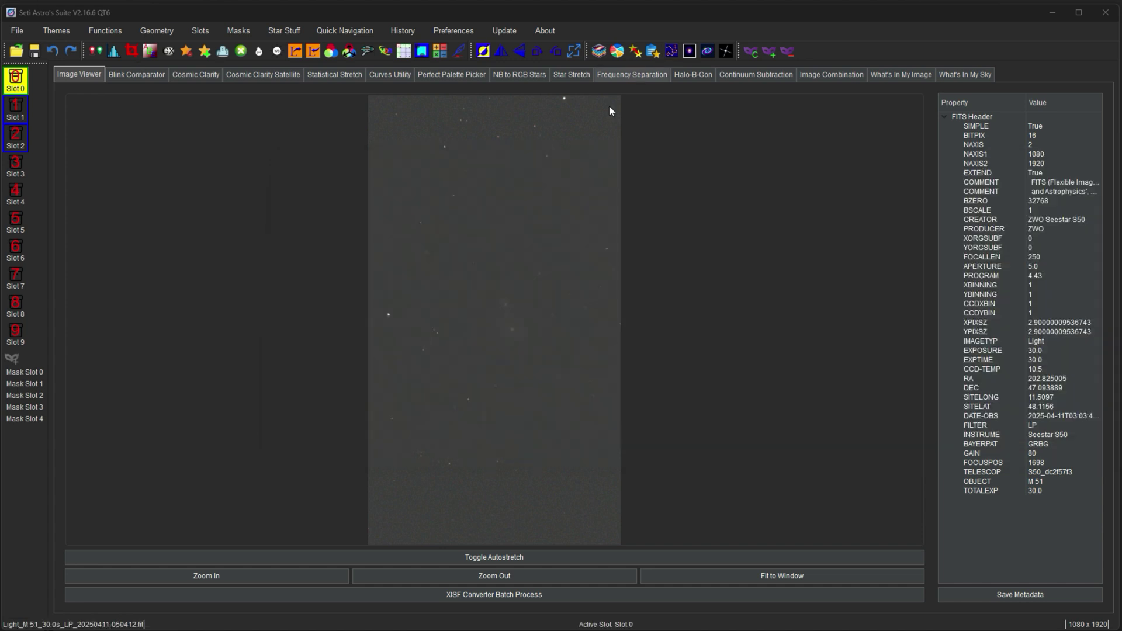
Step: Bring up the Plate Solver, move it aside, and choose Slot 0 as the image source
{"action": "left_click", "coordinate": [671, 51]}
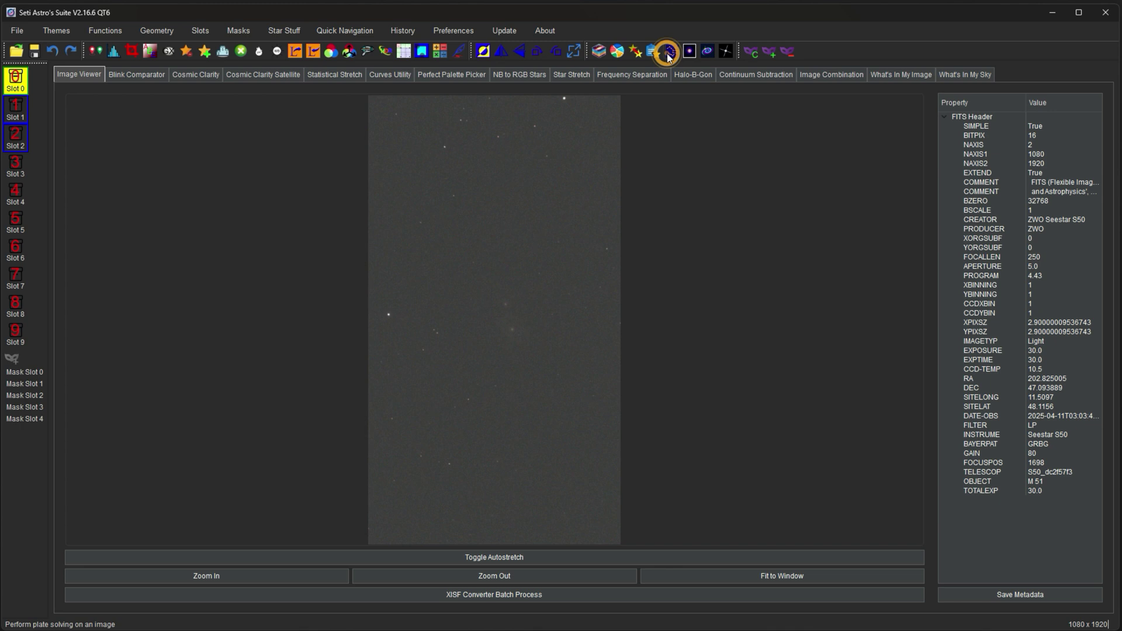
{"action": "left_click_drag", "start_coordinate": [499, 223], "coordinate": [355, 136]}
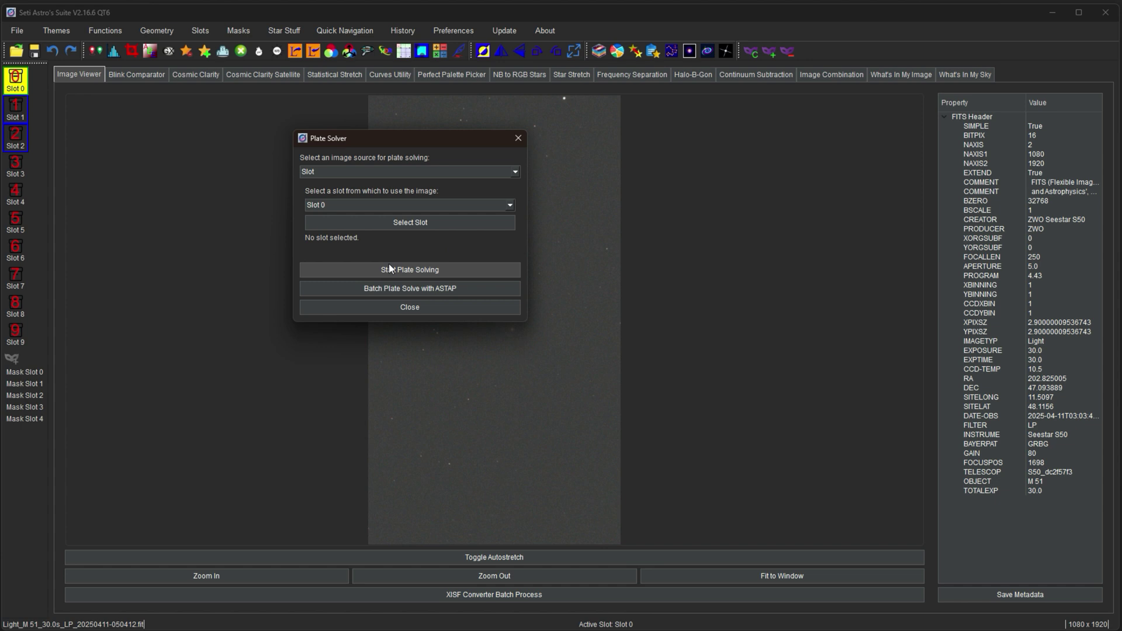
{"action": "left_click", "coordinate": [402, 174]}
{"action": "left_click", "coordinate": [403, 173]}
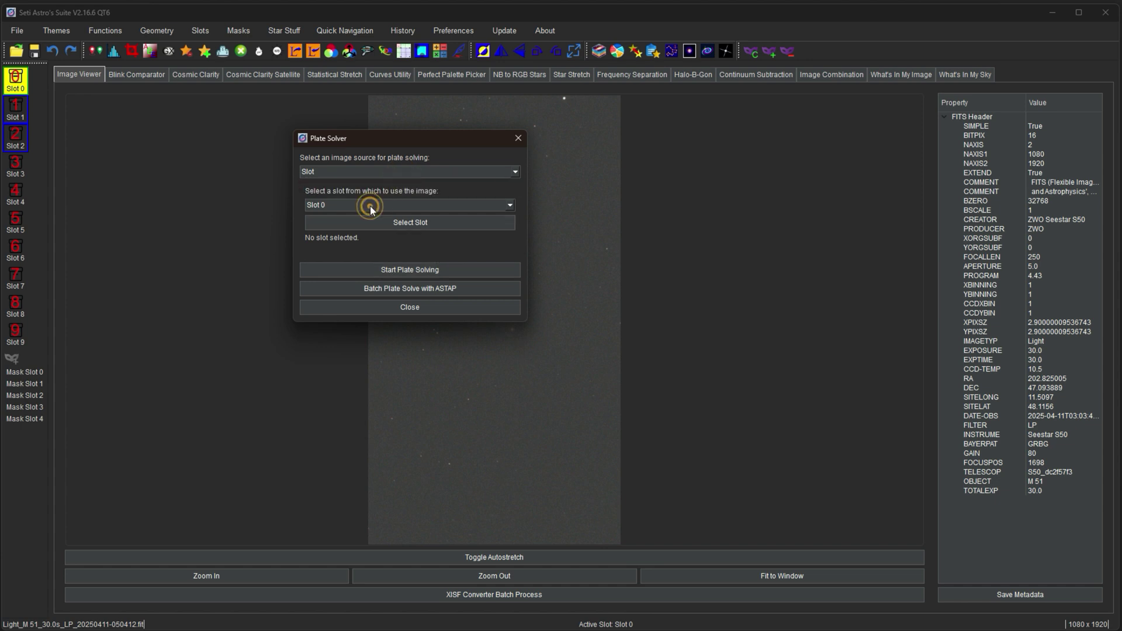
{"action": "left_click", "coordinate": [371, 206]}
{"action": "left_click", "coordinate": [371, 208]}
{"action": "left_click", "coordinate": [373, 222]}
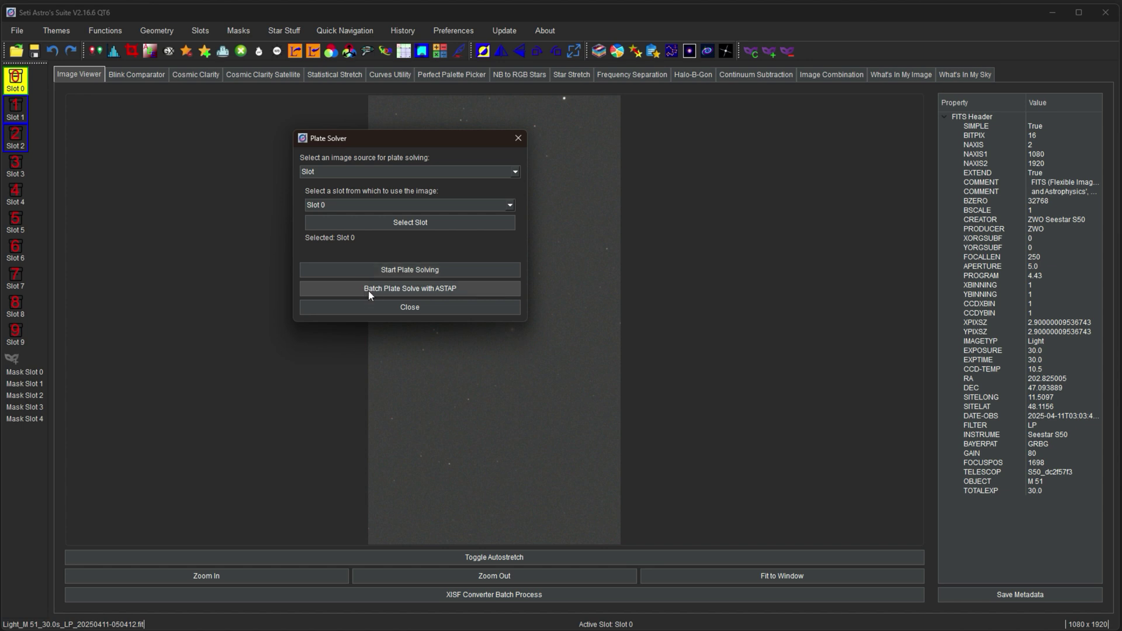
{"action": "left_click", "coordinate": [456, 287]}
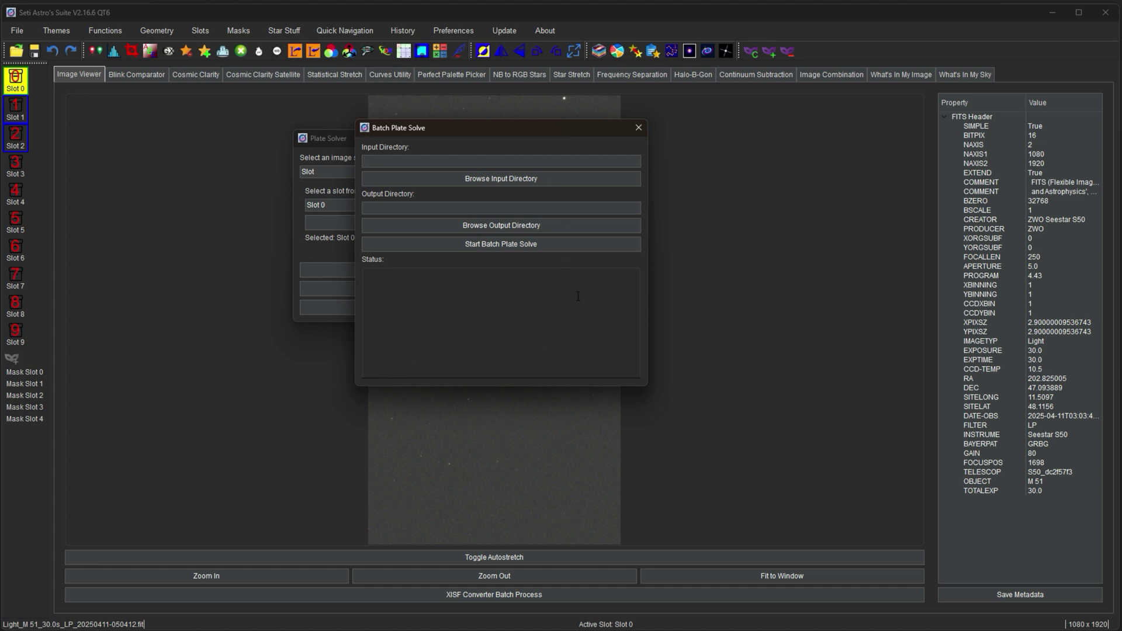
{"action": "left_click", "coordinate": [641, 127]}
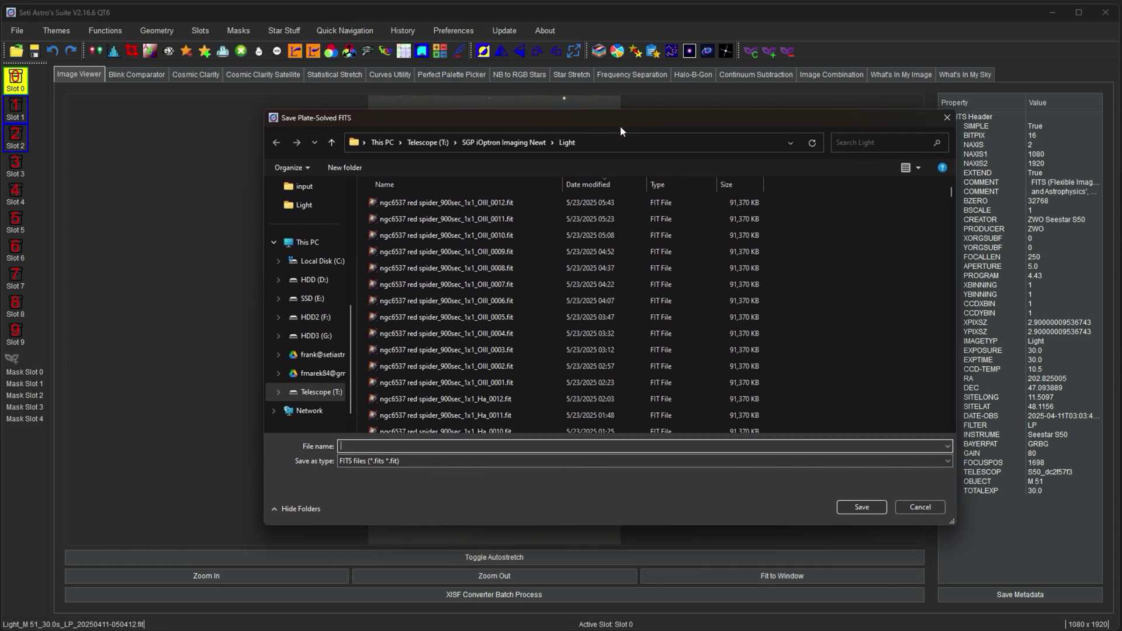
Step: Finish the ASTAP solve of Slot 0 without saving a solved FITS copy, then close
{"action": "left_click_drag", "start_coordinate": [620, 127], "coordinate": [558, 163]}
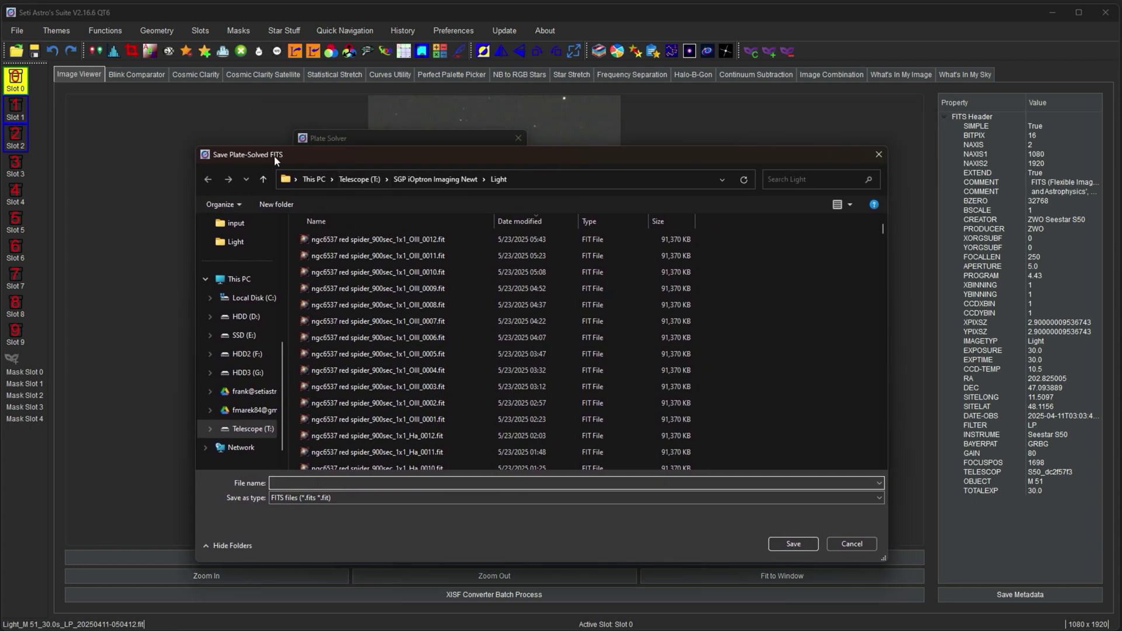
{"action": "left_click", "coordinate": [852, 544]}
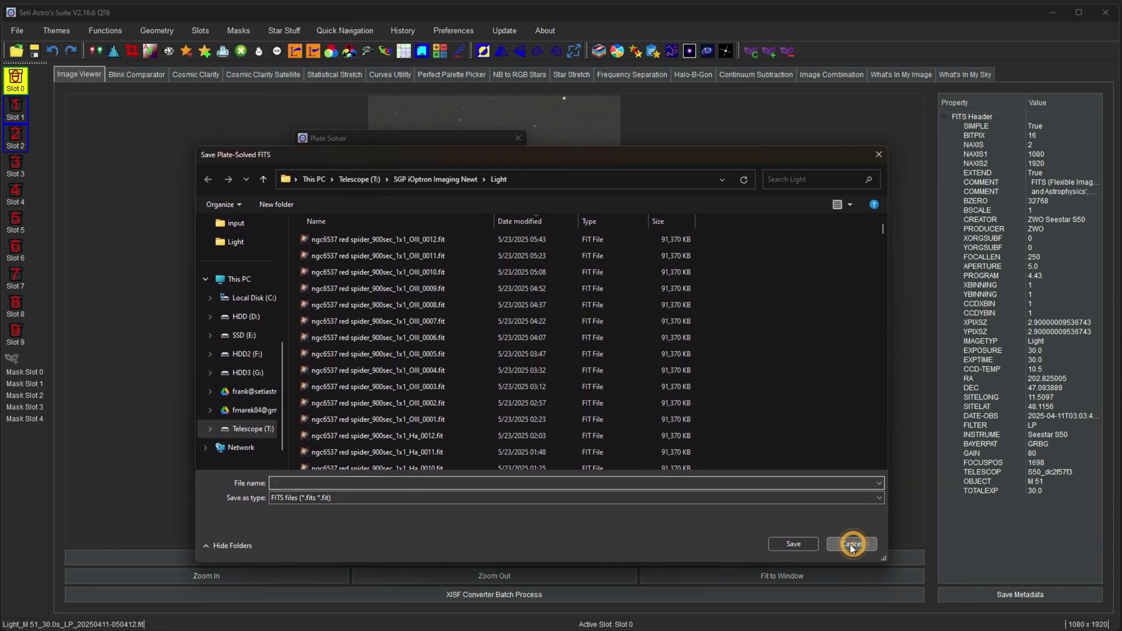
{"action": "left_click", "coordinate": [470, 243]}
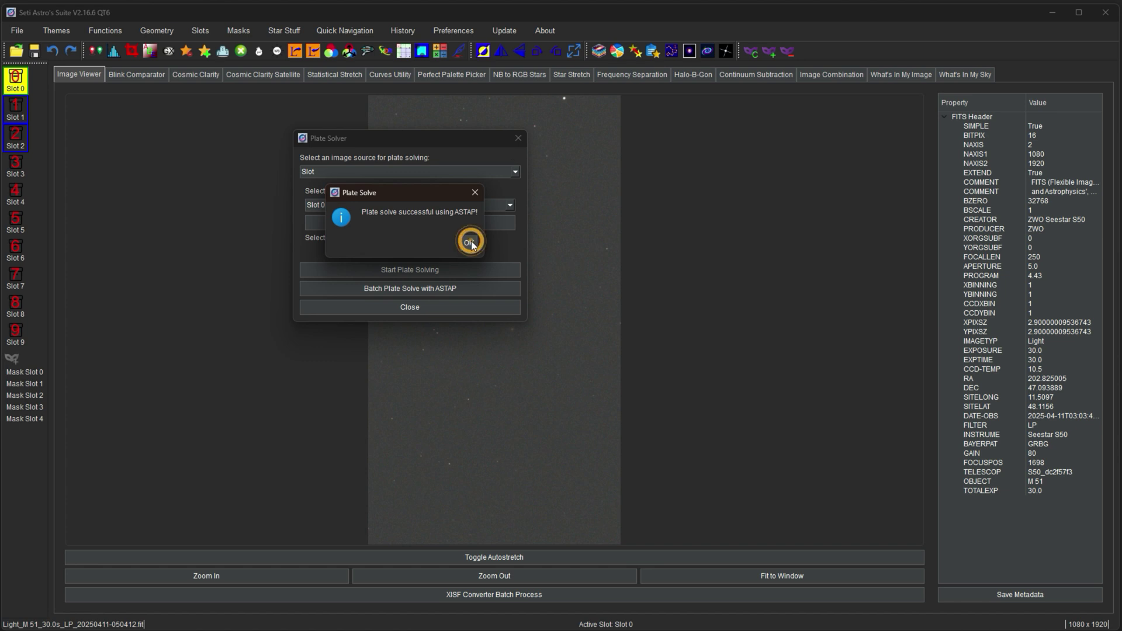